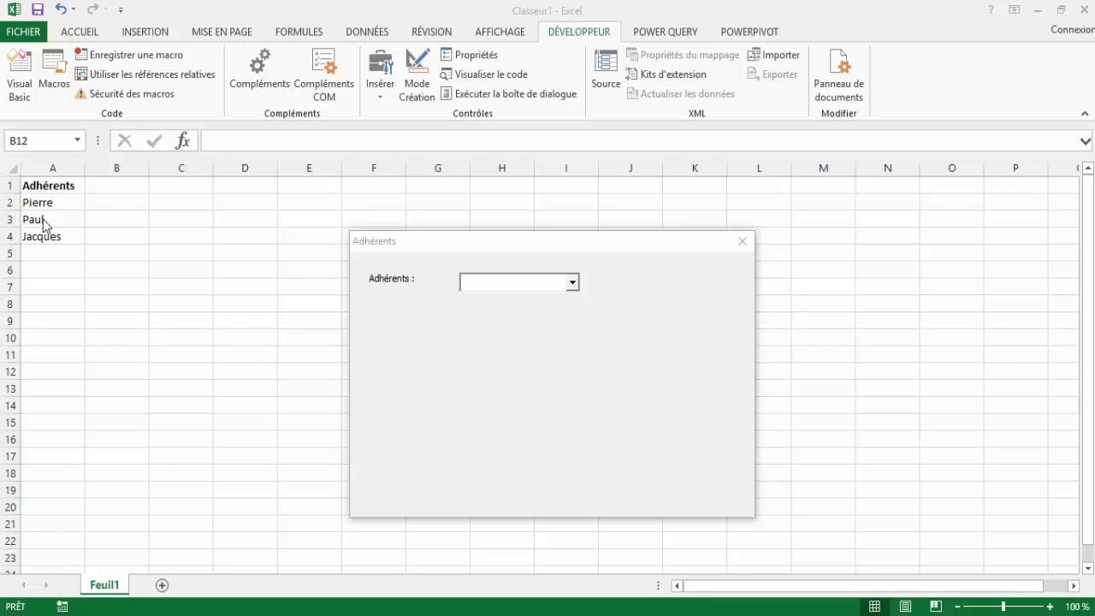
Confirm the Adhérents combo box lists Pierre, Paul and Jacques, then close the form.
left_click_drag(549, 241, 552, 222)
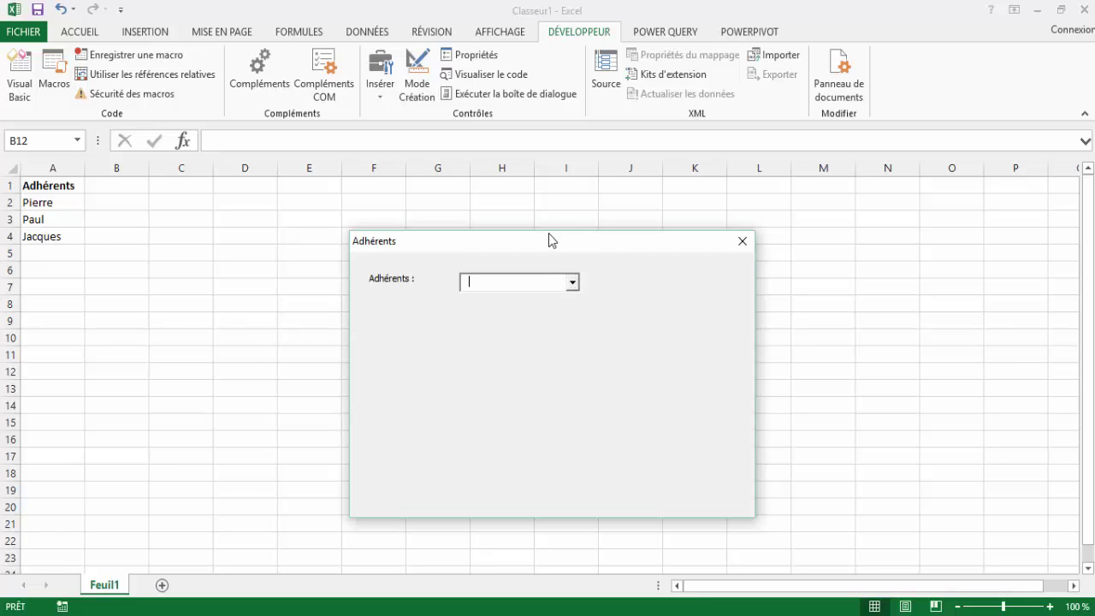
left_click(467, 263)
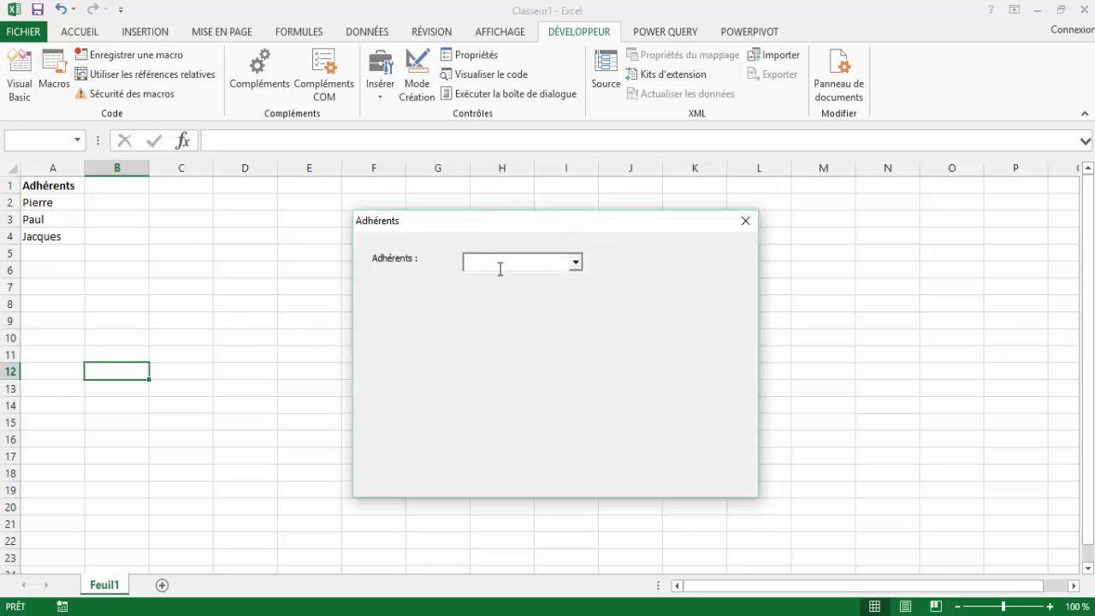
left_click(576, 262)
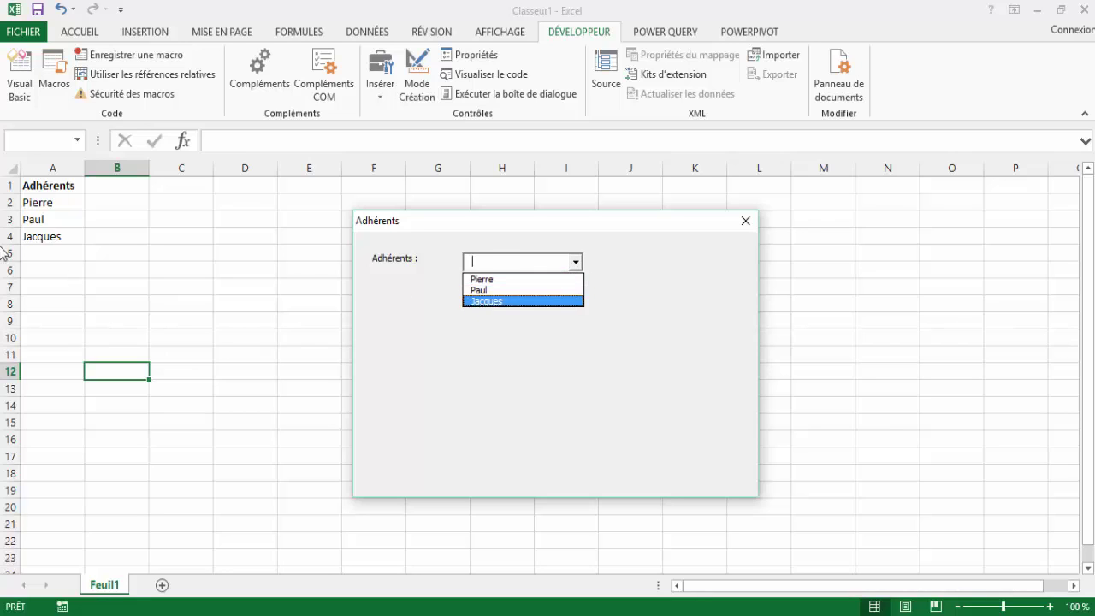
left_click(744, 227)
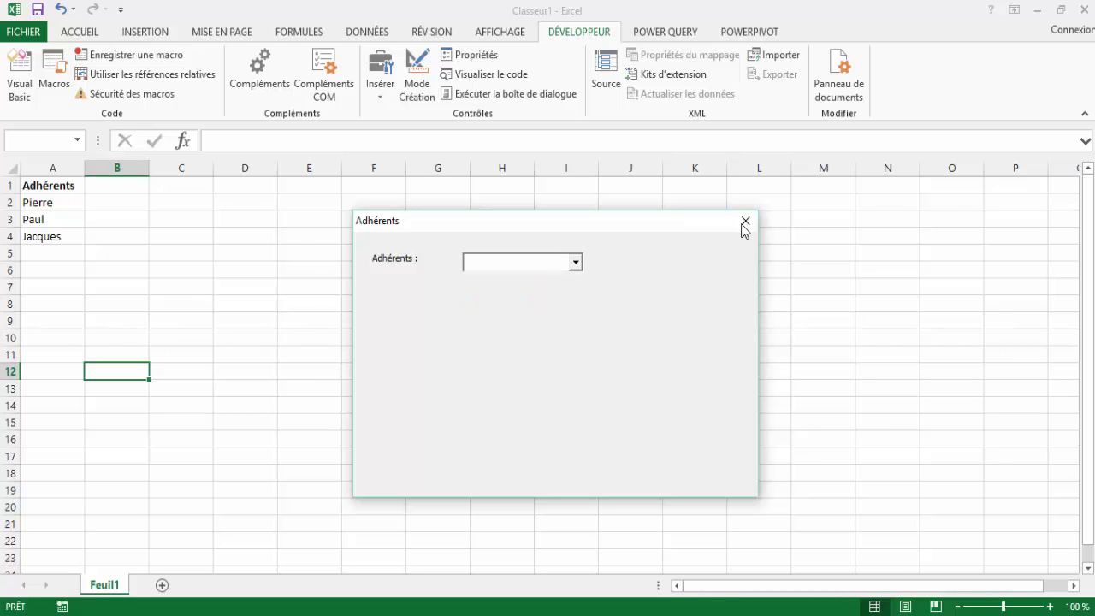
left_click(744, 223)
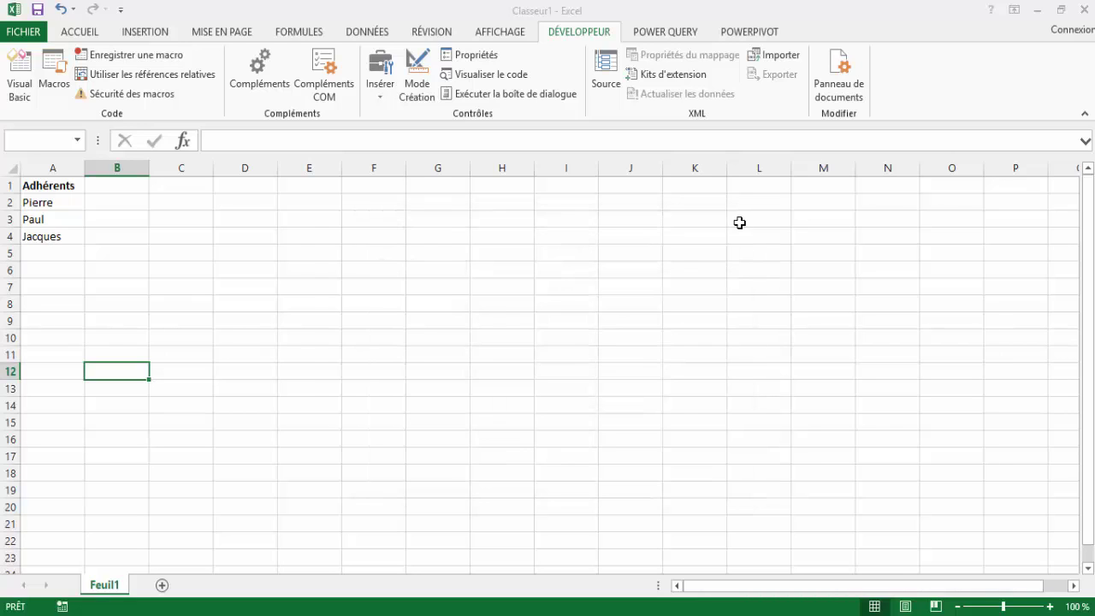
Enter the new members Nael and Paule in cells A5 and A6.
left_click(51, 253)
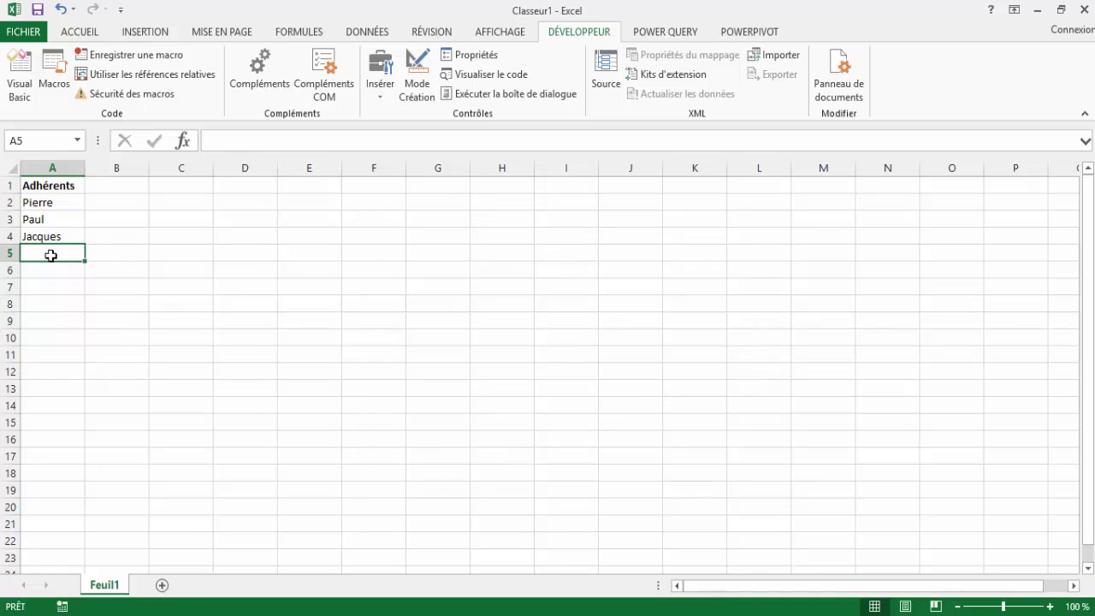
type("Nael")
key("Return")
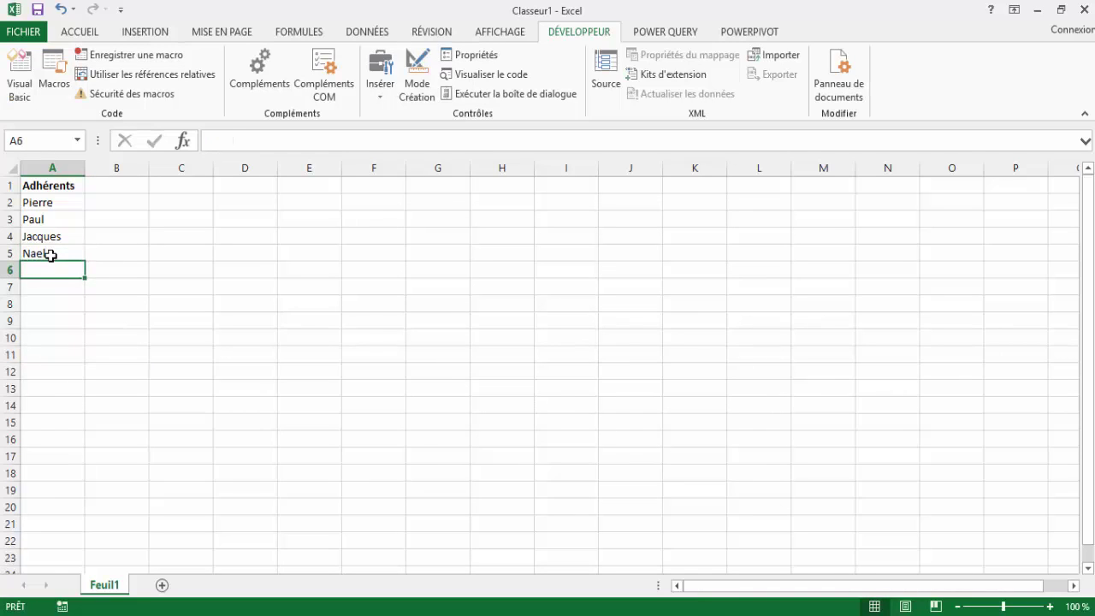
type("Pauel")
key("BackSpace")
key("BackSpace")
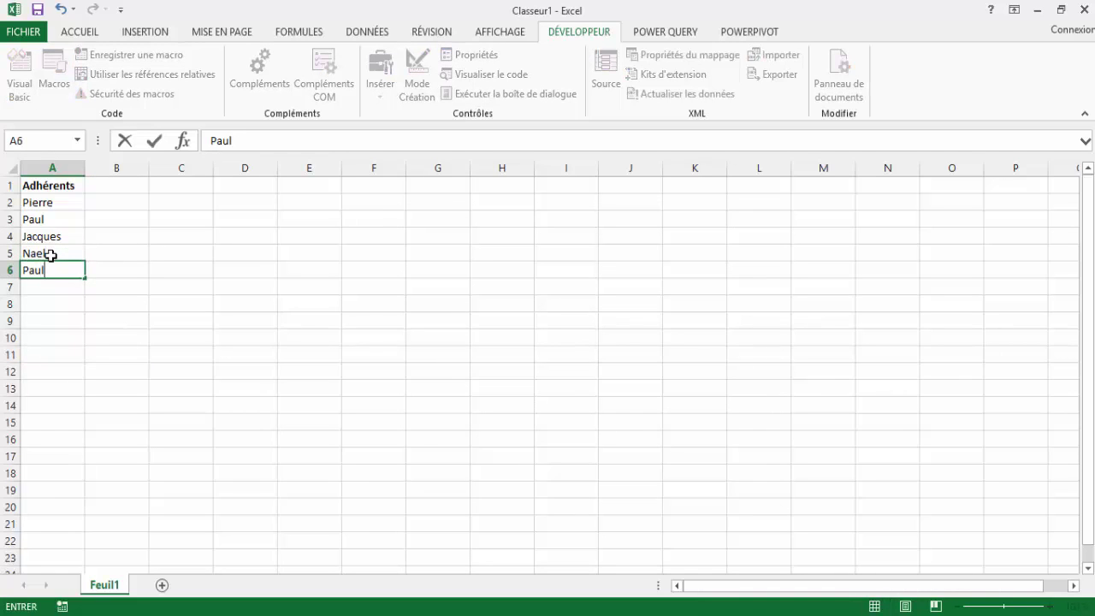
type("e")
key("Return")
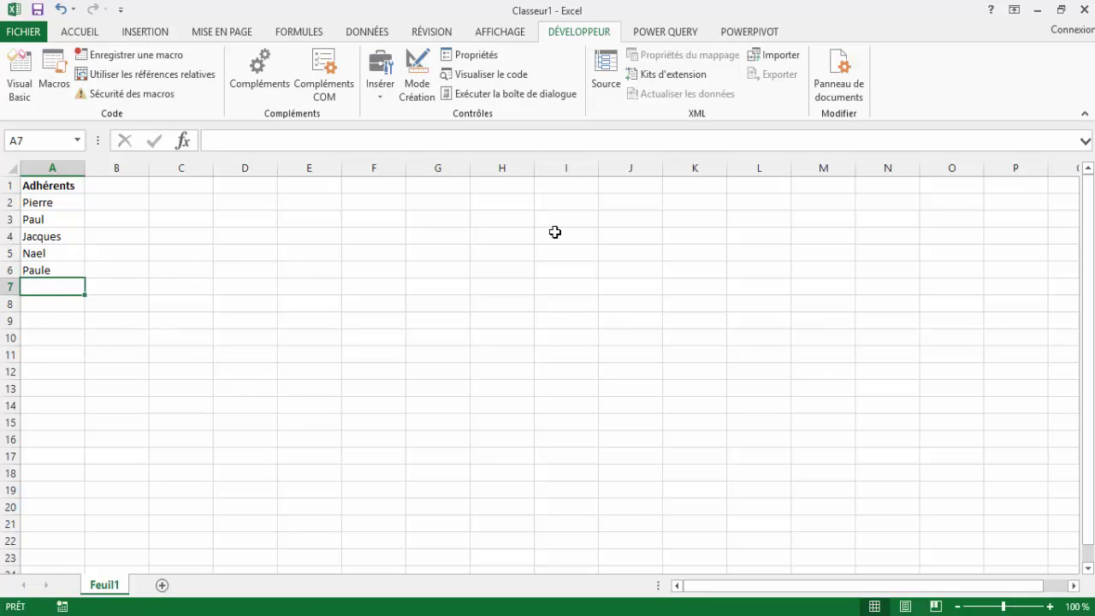
Run the Adhérents form from Visual Basic to confirm its list shows all five names.
left_click(23, 73)
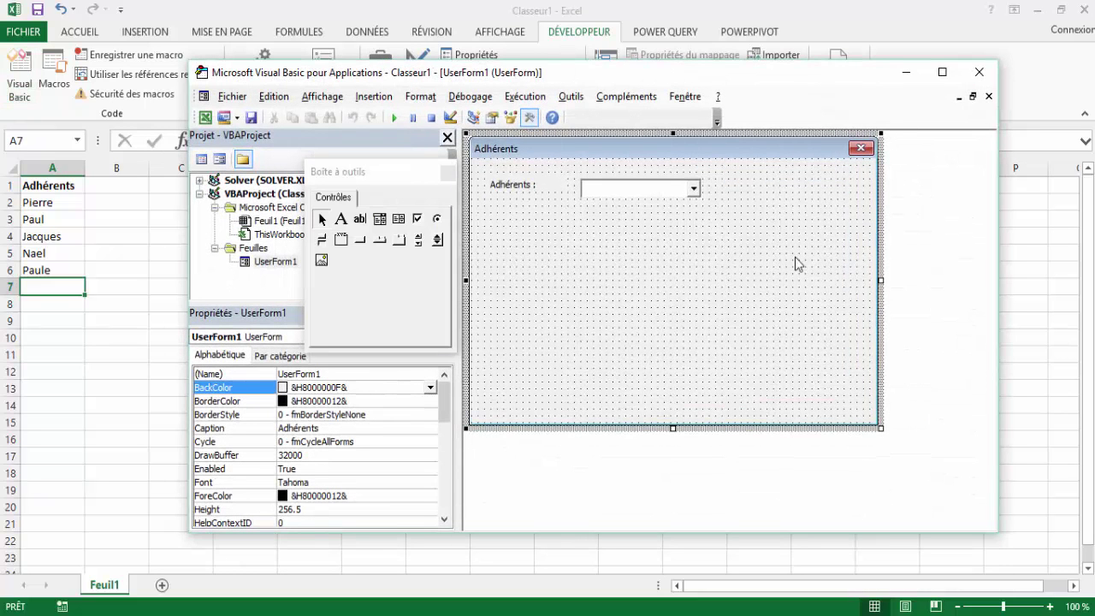
left_click_drag(662, 80, 661, 125)
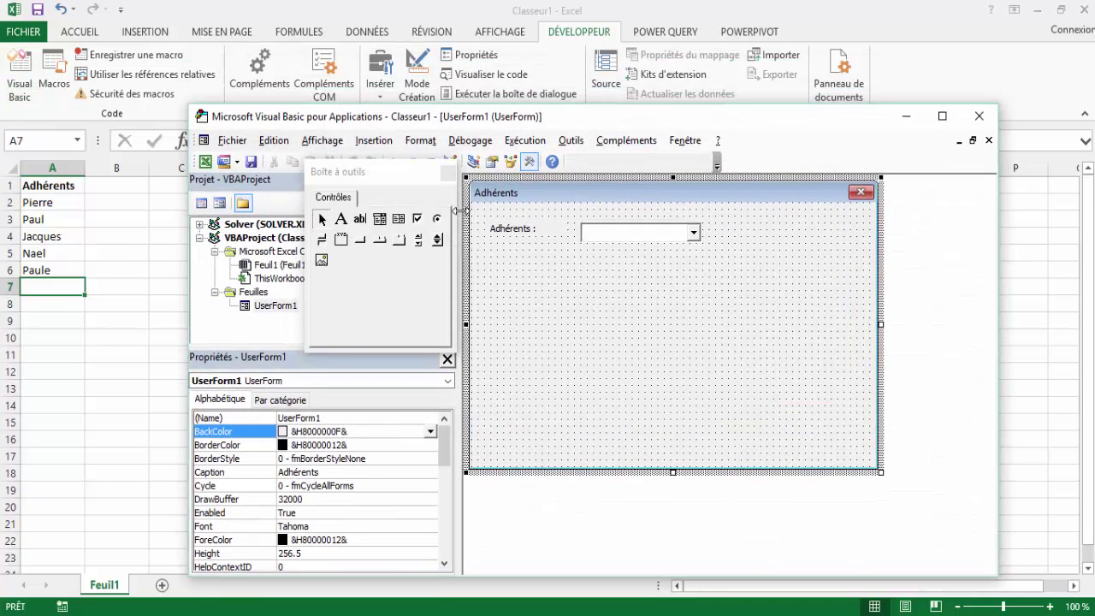
left_click_drag(549, 124, 561, 101)
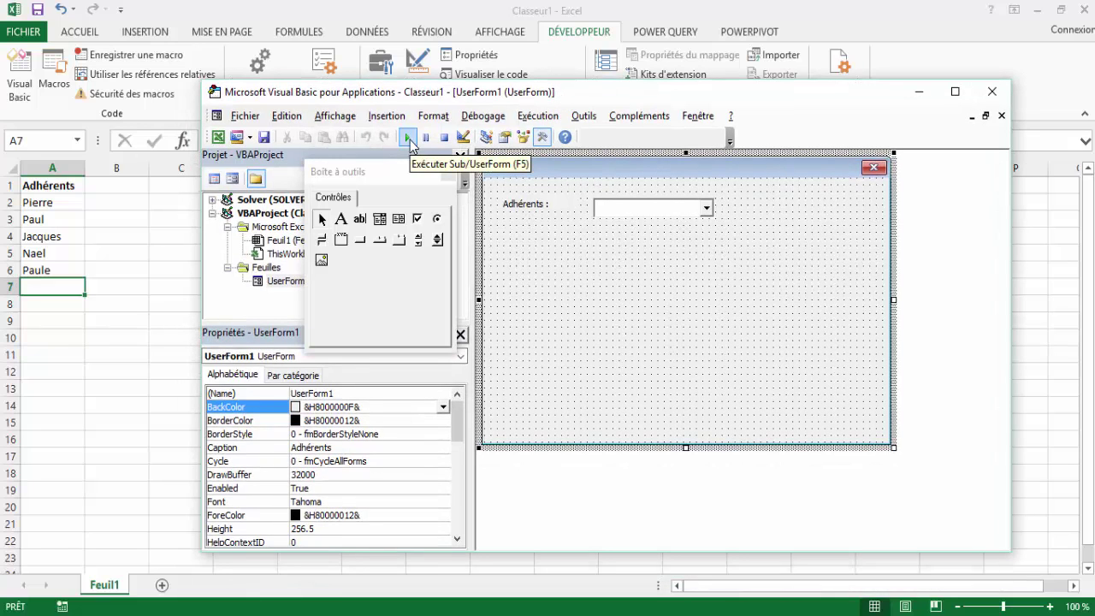
left_click(410, 139)
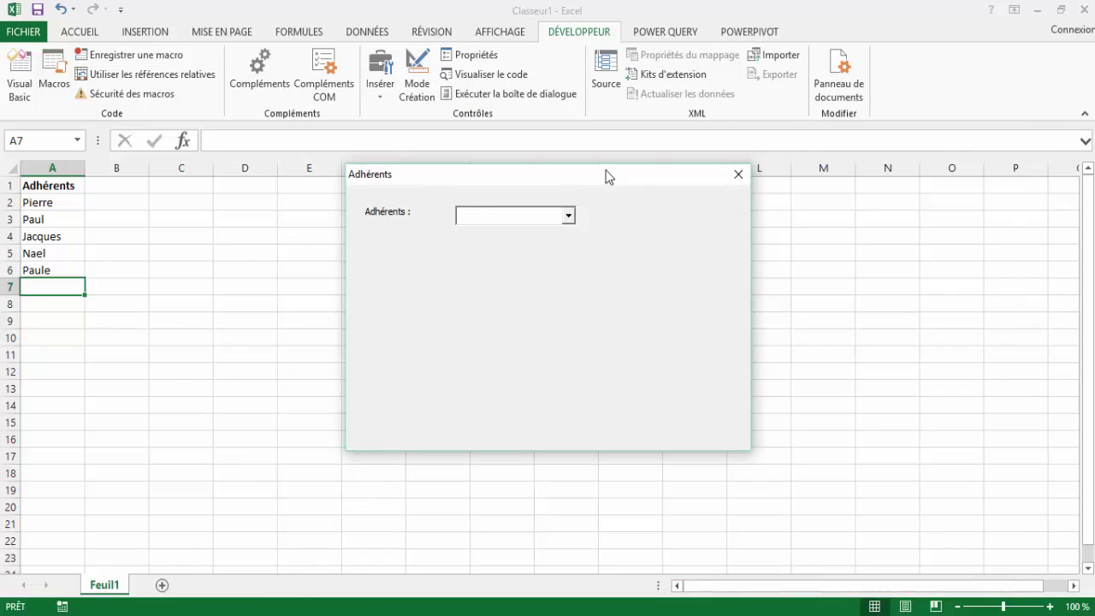
left_click(568, 216)
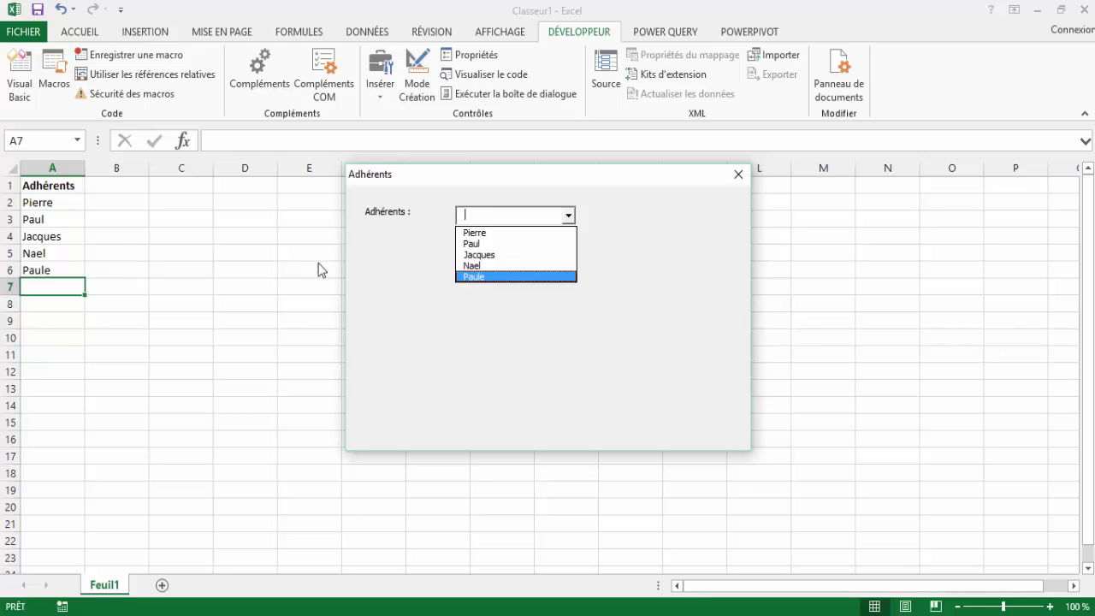
left_click(737, 177)
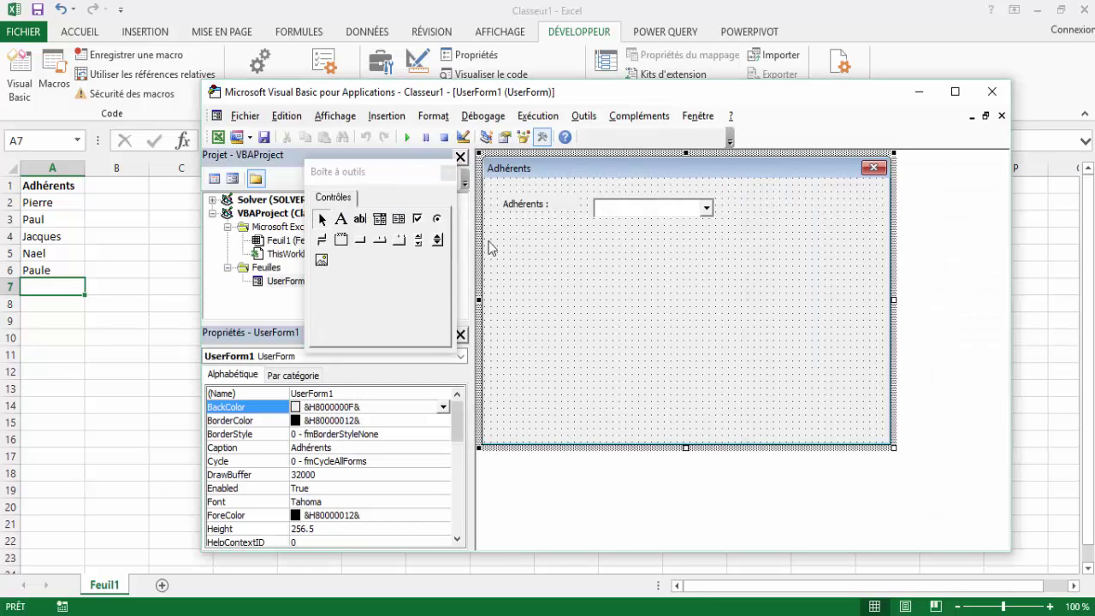
Close the workbook without saving and start a new blank workbook.
left_click(990, 91)
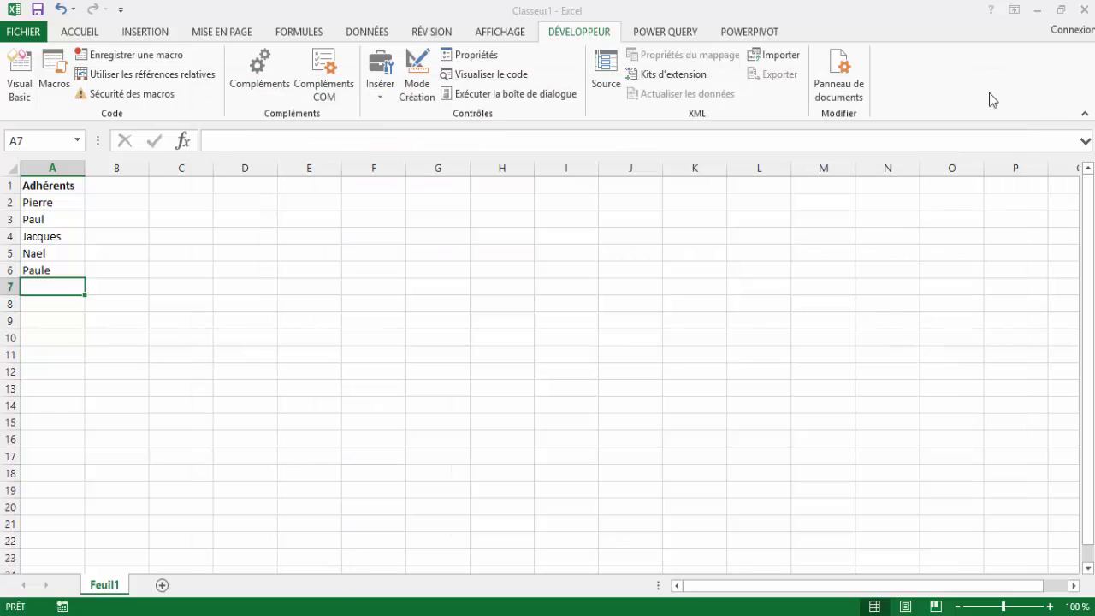
left_click(1084, 11)
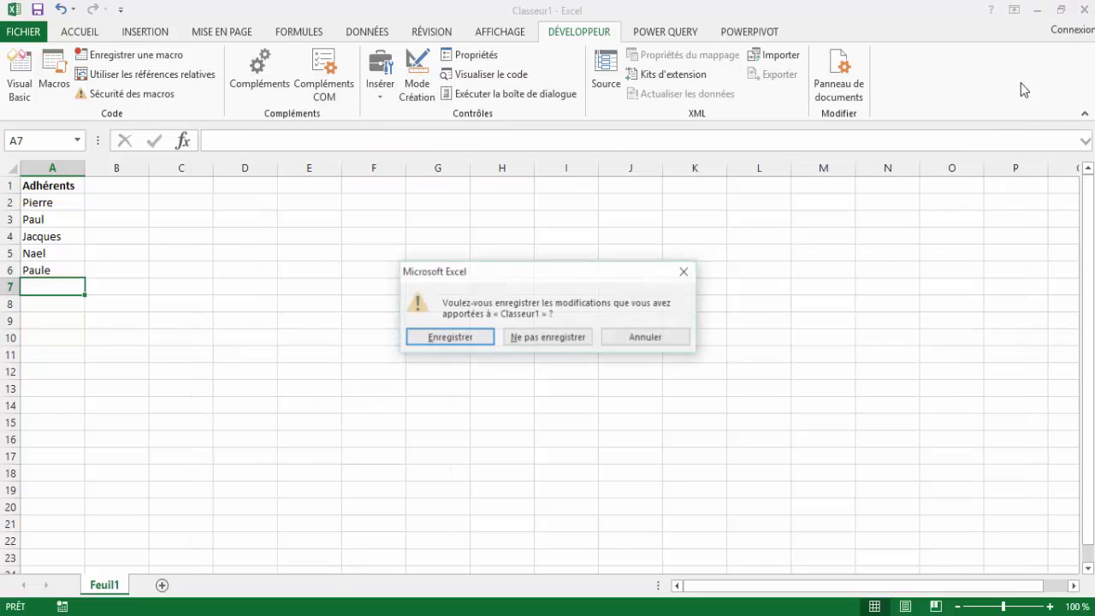
left_click(532, 339)
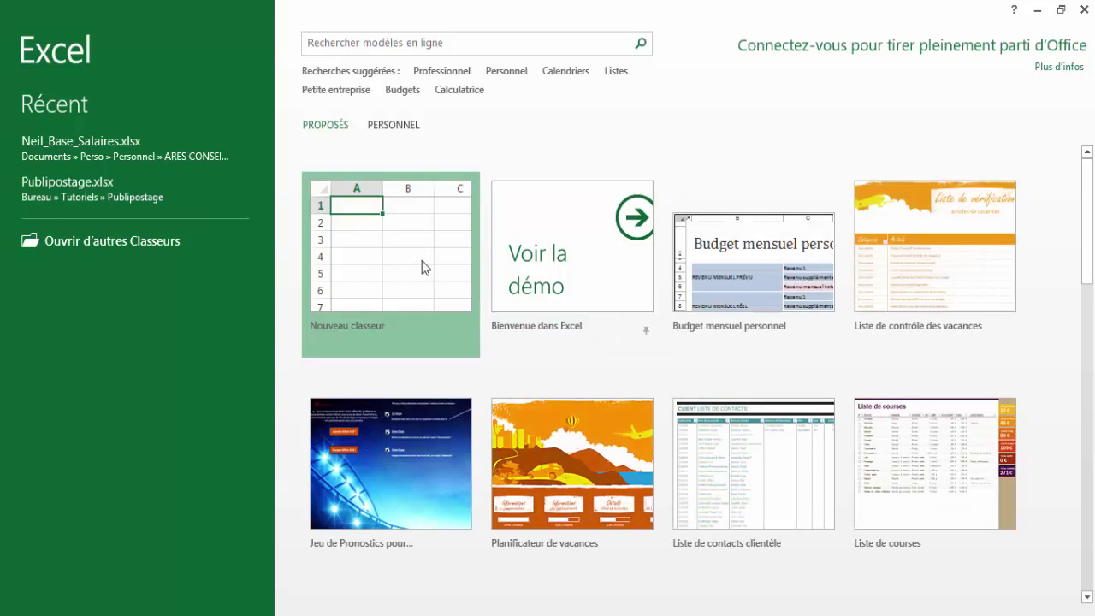
left_click(415, 258)
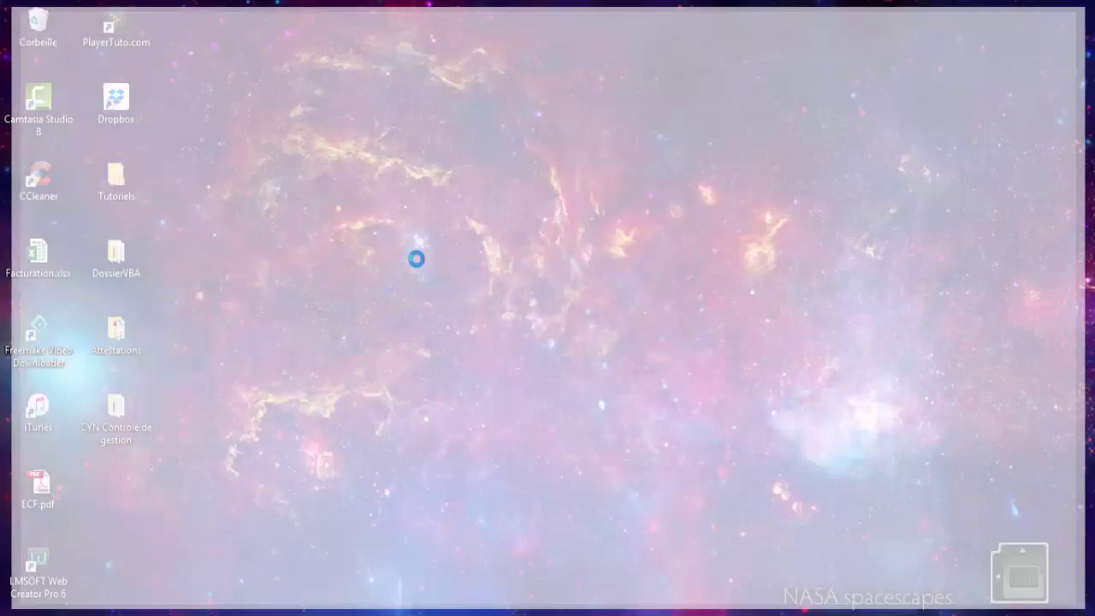
Enter the bold header 'Adhérents' in cell A1.
left_click(57, 186)
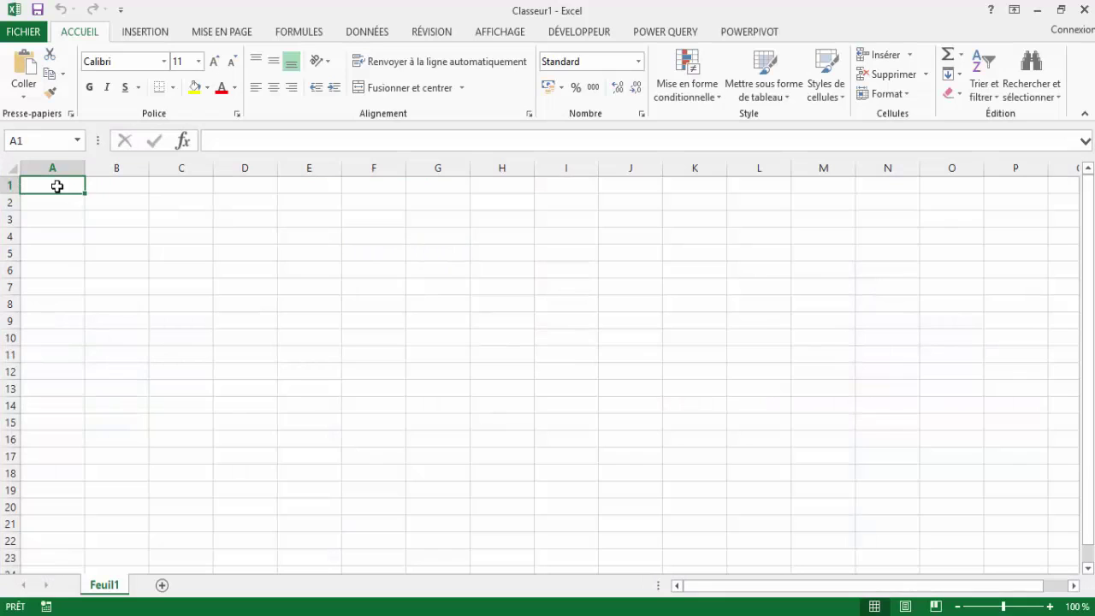
type("Ahdh")
key("BackSpace")
key("BackSpace")
key("BackSpace")
type("hd")
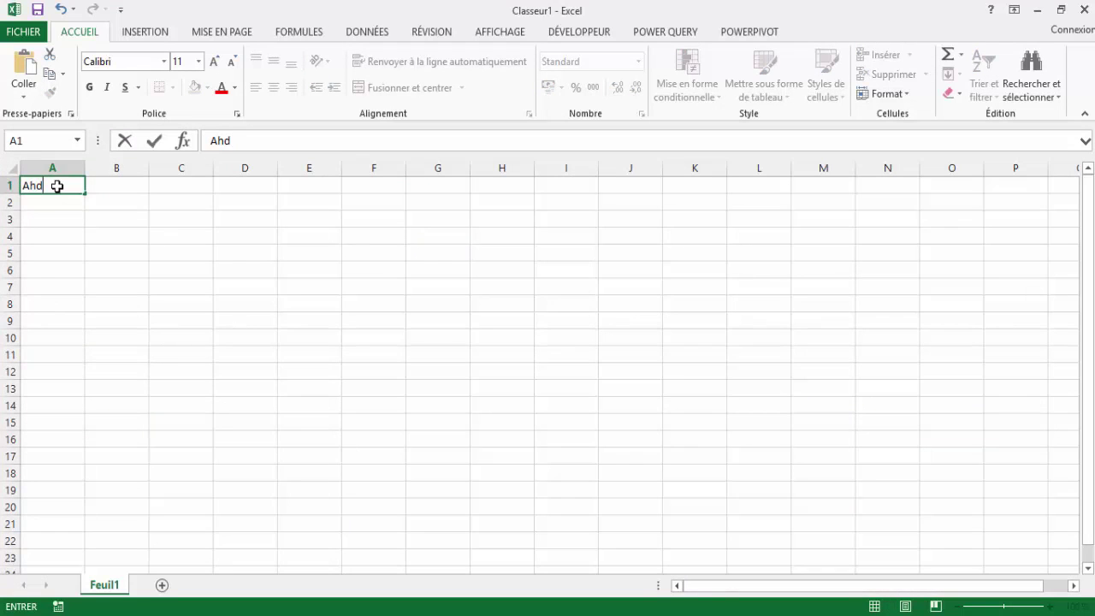
type("h")
key("BackSpace")
key("BackSpace")
key("BackSpace")
type("dhé")
type("rents")
key("Return")
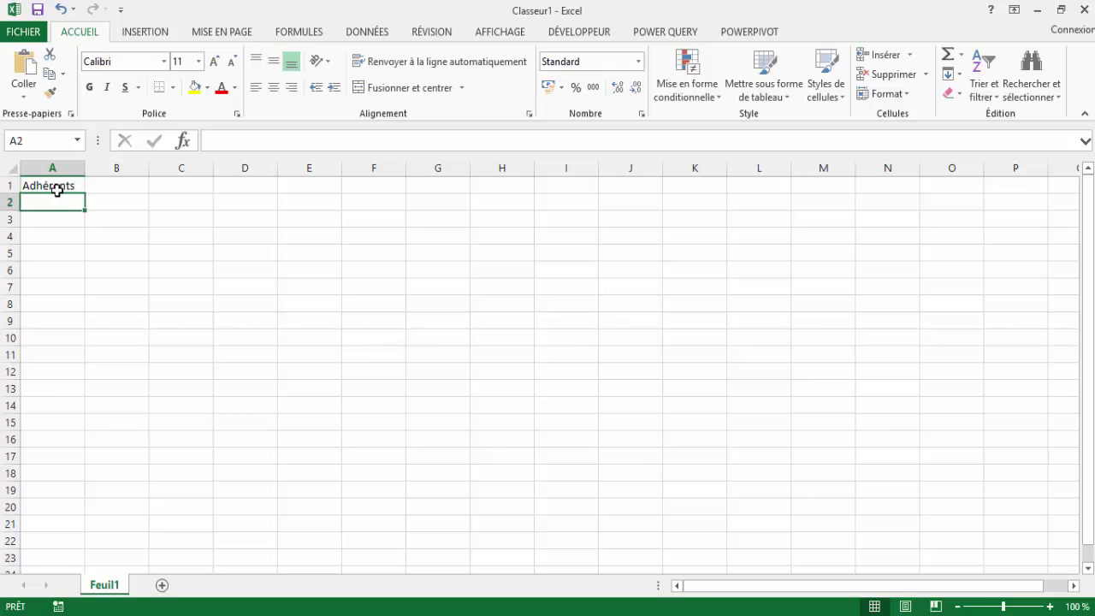
left_click(65, 185)
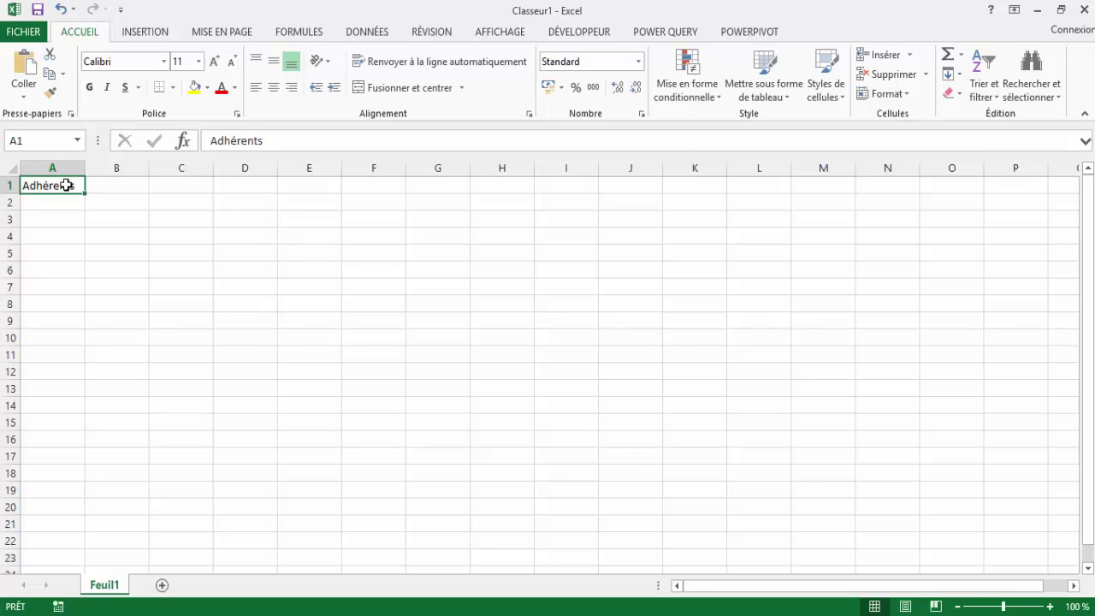
left_click(89, 86)
Enter Pierre, Paul and Jacques in A2:A4 and select those three cells.
left_click(51, 201)
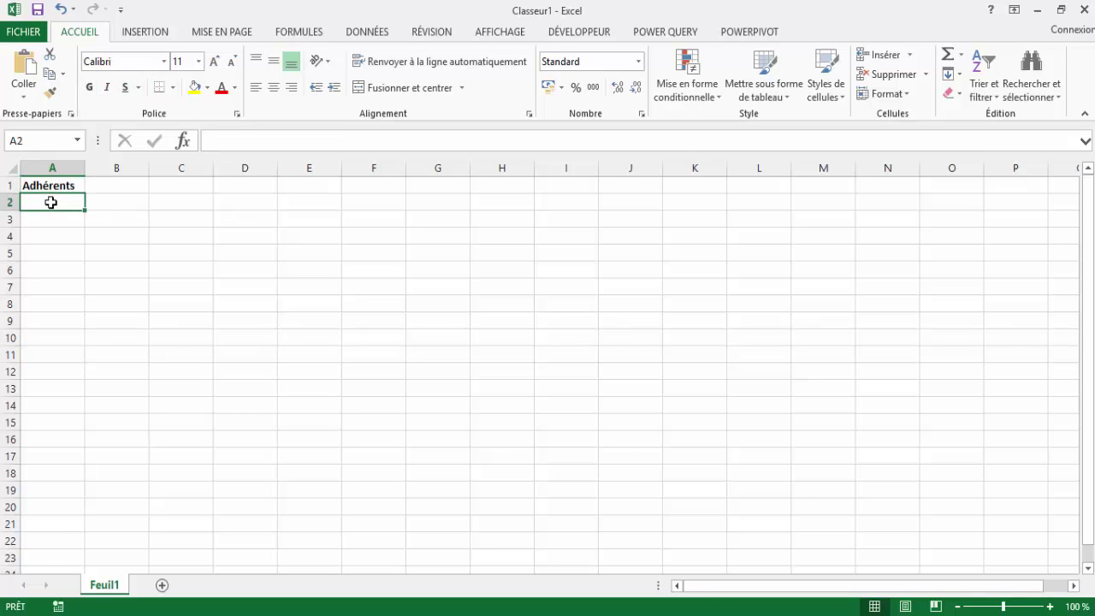
type("Pierre")
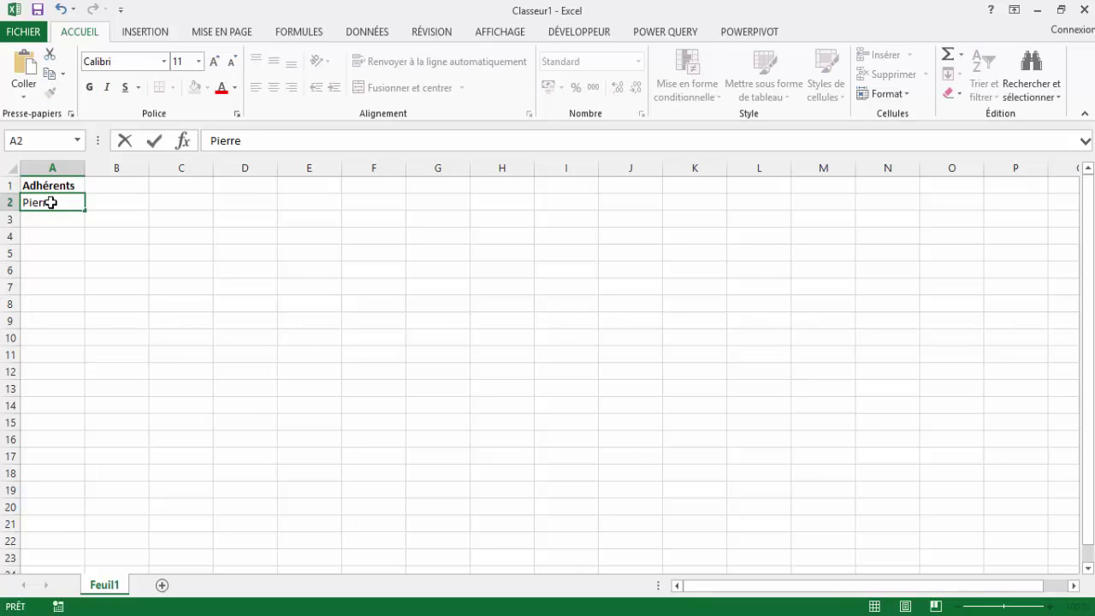
key("Return")
type("Paul")
key("Return")
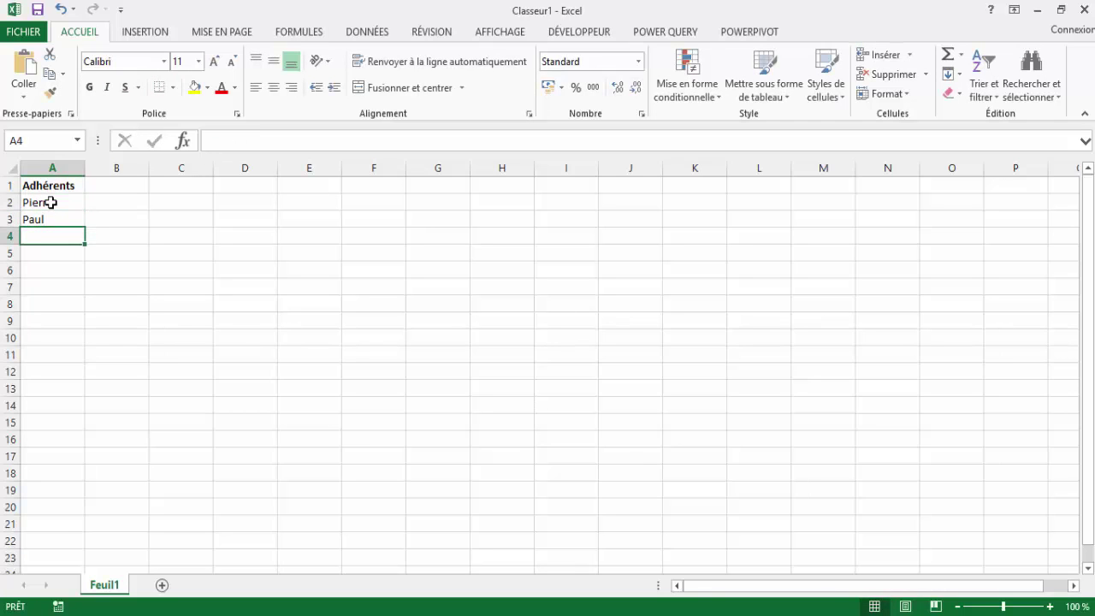
type("Jacques")
key("Return")
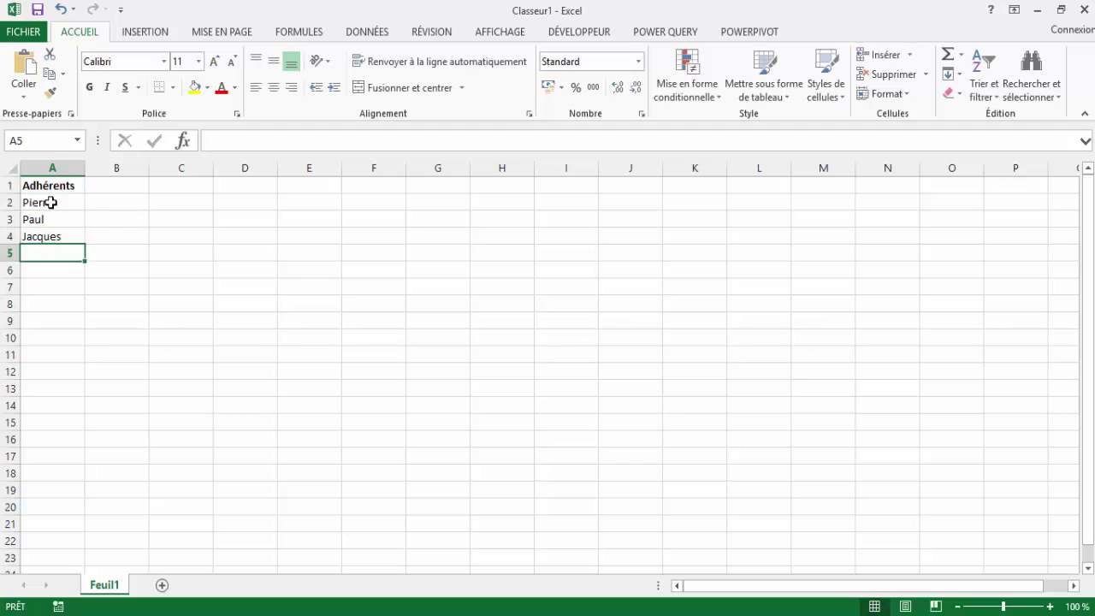
key("Up")
key("Down")
left_click(58, 201)
left_click_drag(58, 200, 51, 232)
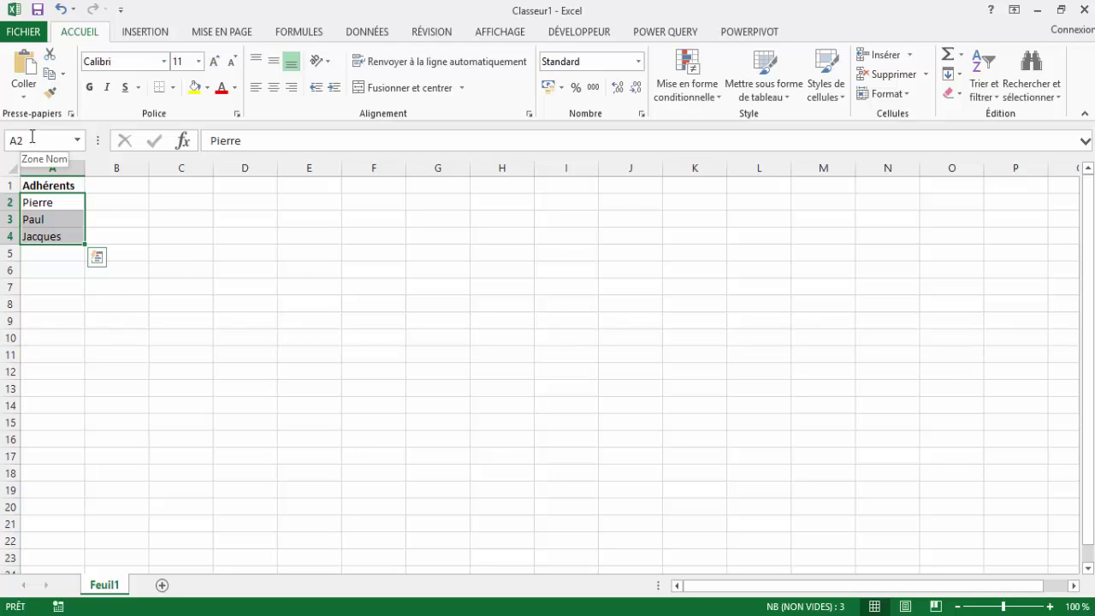
Define the name Adherents for the range A2:A4 from the Formules tab.
left_click(304, 36)
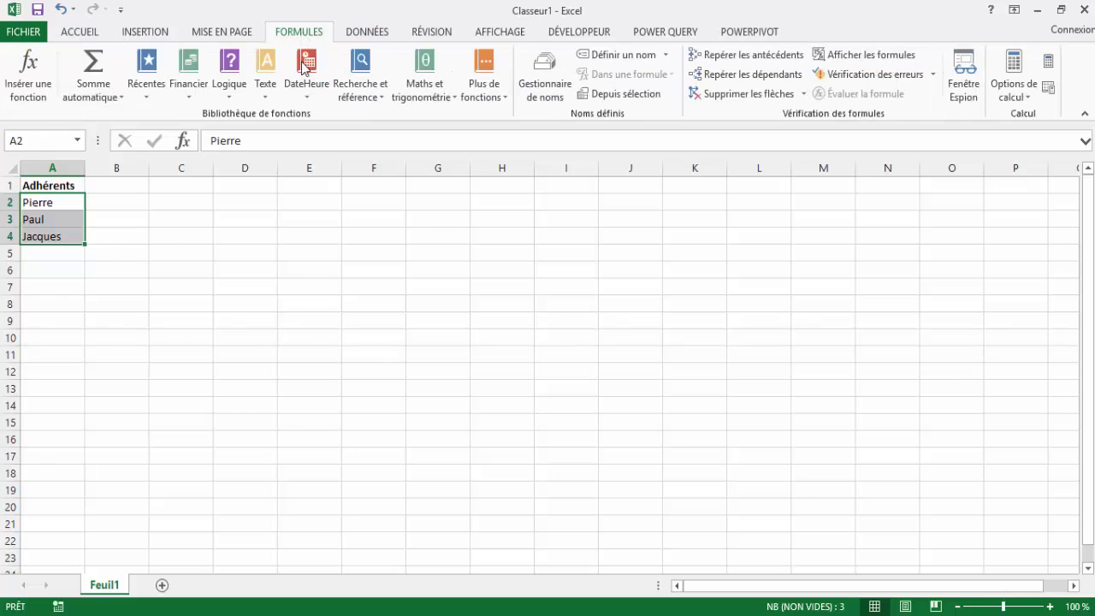
left_click(622, 54)
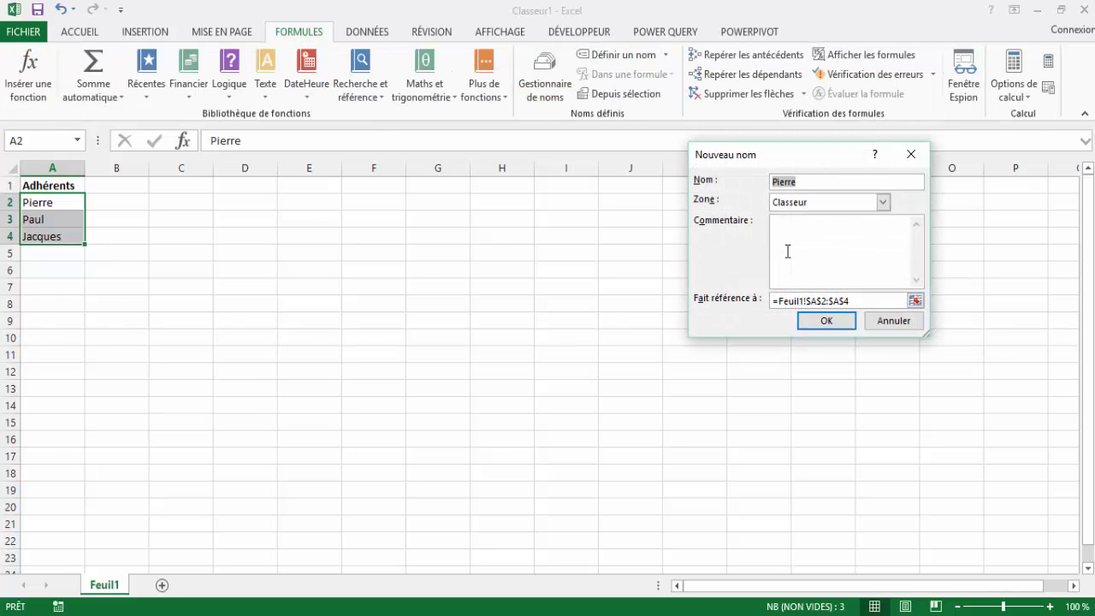
type("a")
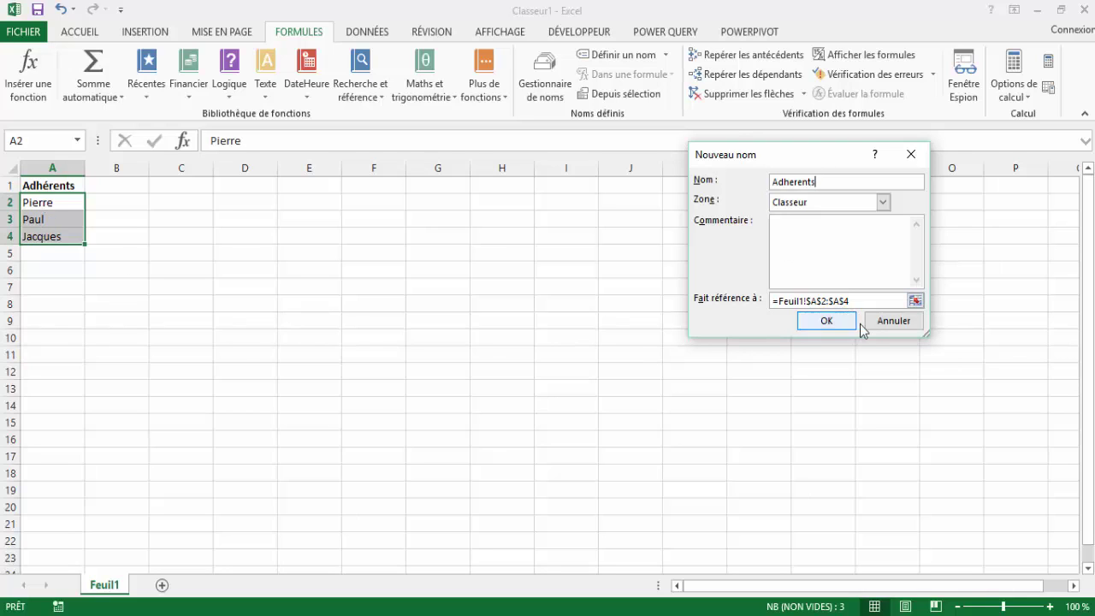
left_click(825, 323)
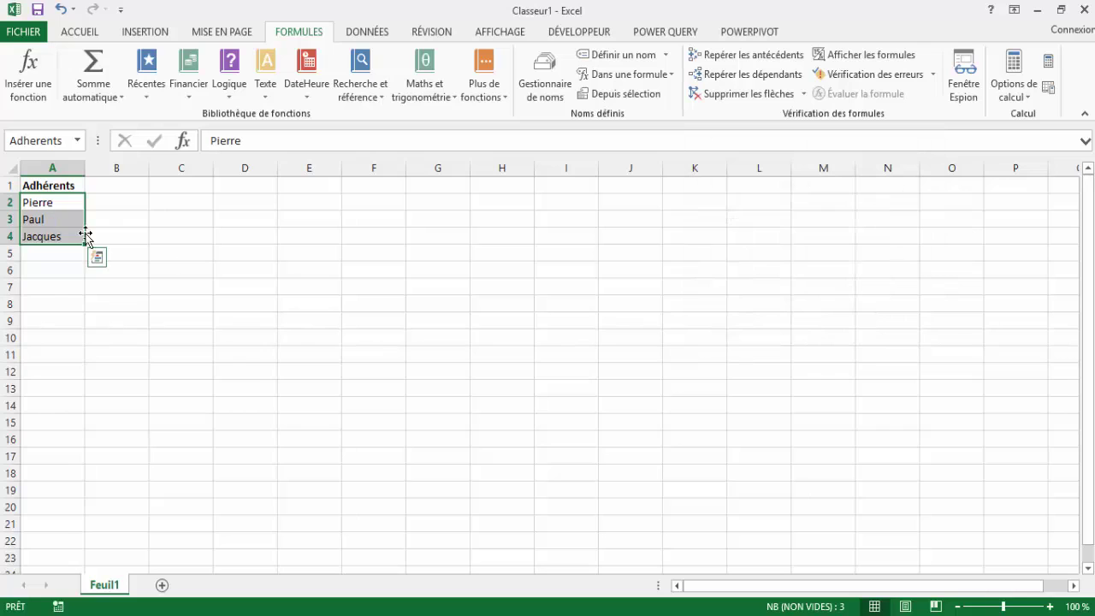
Pick Adherents from the Name Box to verify it selects A2:A4.
left_click(168, 283)
left_click(79, 141)
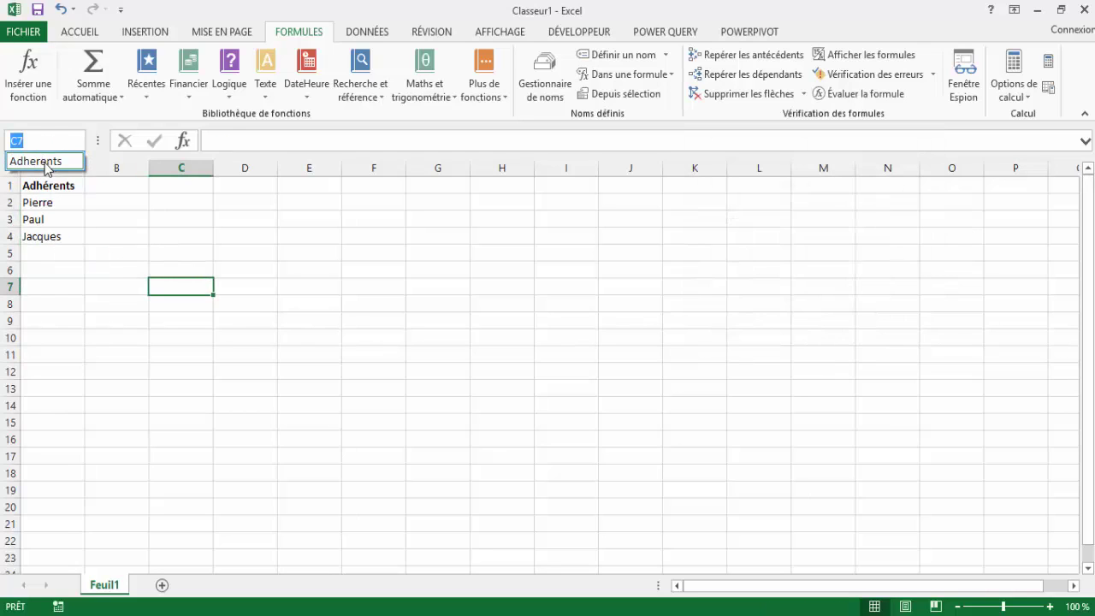
left_click(43, 161)
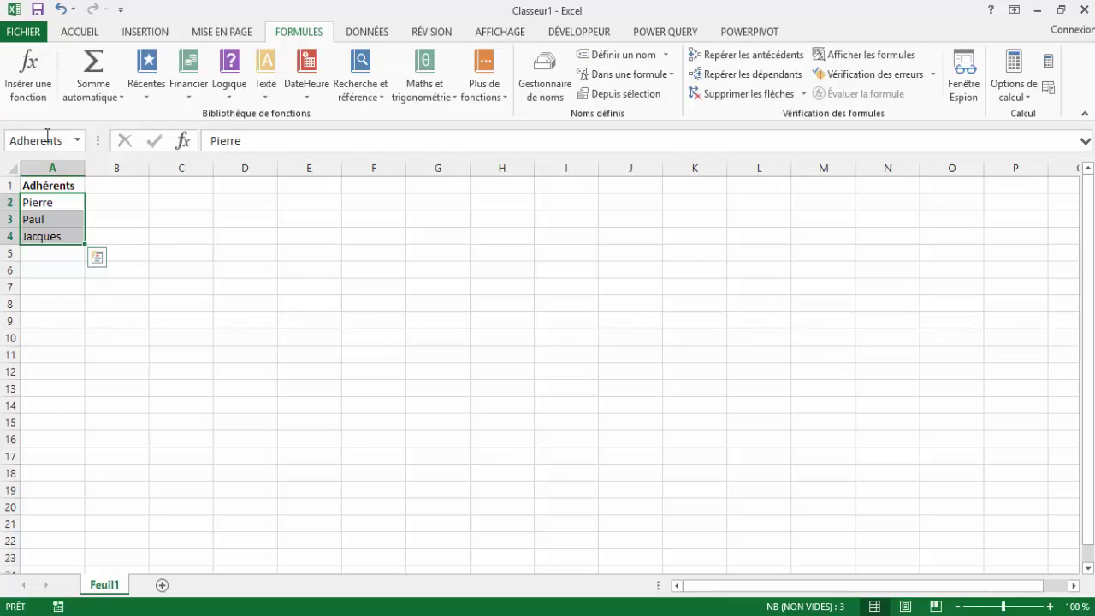
left_click(219, 237)
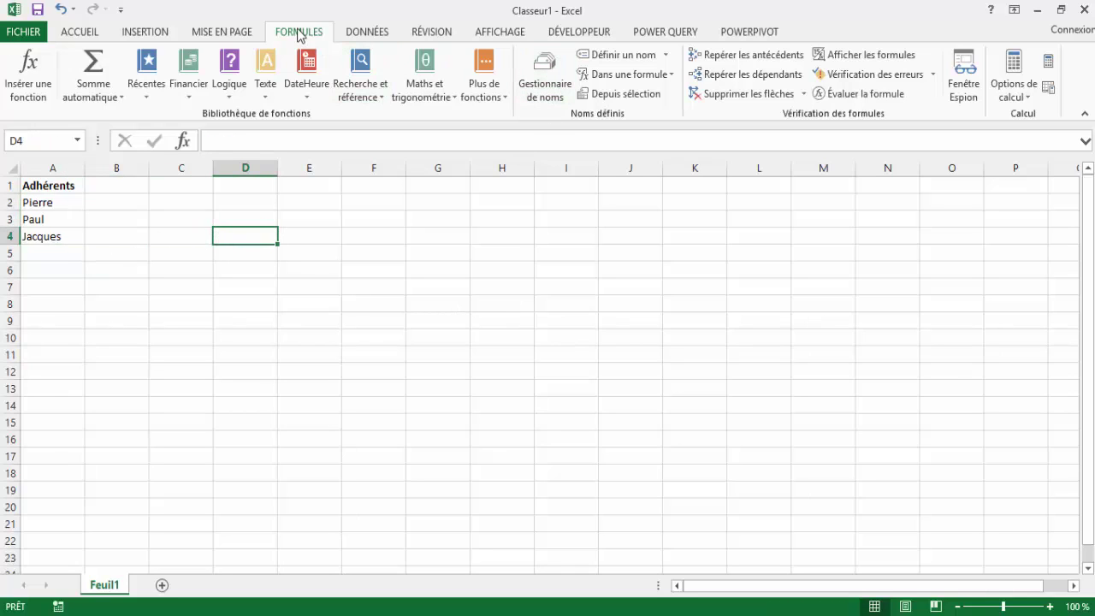
In the Name Manager, rewrite the Adherents reference as =DECALER(Feuil1!$A$2;0;0;NBVAL($A:$A)).
left_click(544, 73)
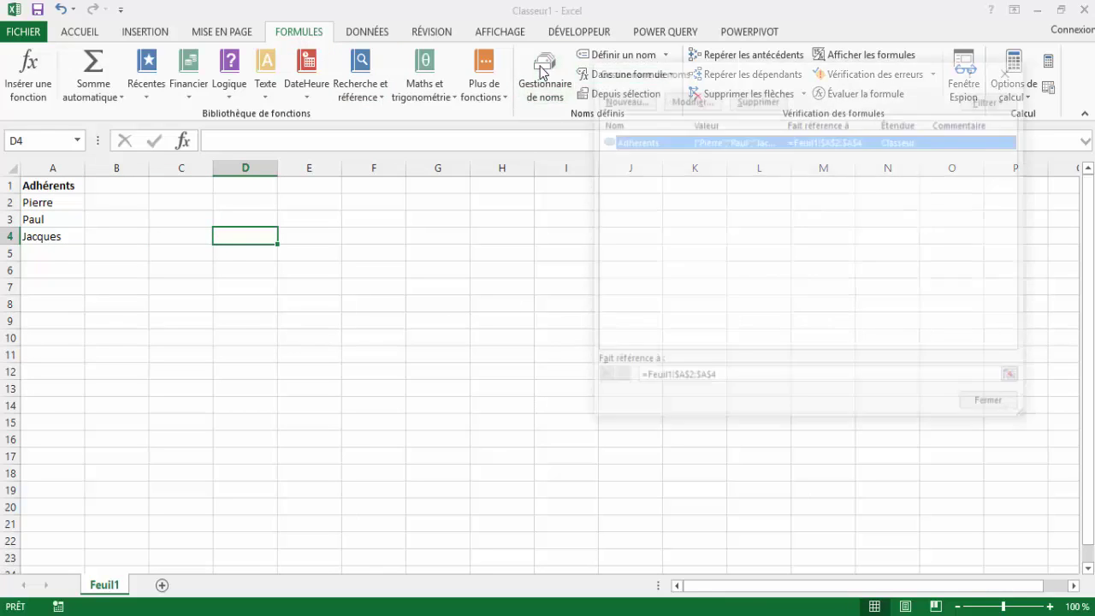
left_click(731, 378)
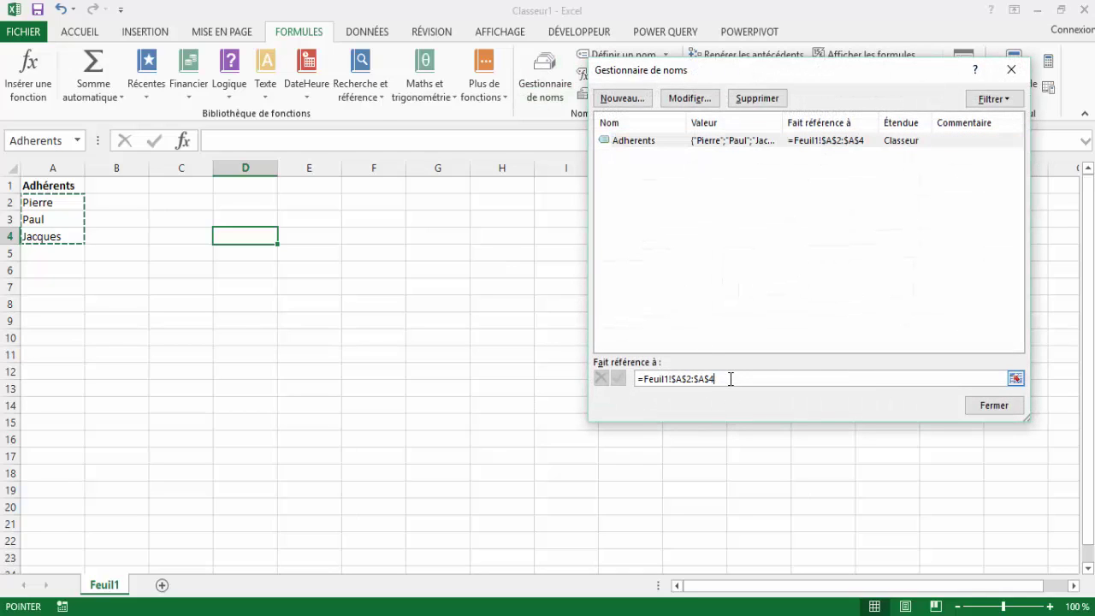
key("BackSpace")
key("BackSpace")
key("BackSpace")
key("BackSpace")
type("=DECALER(")
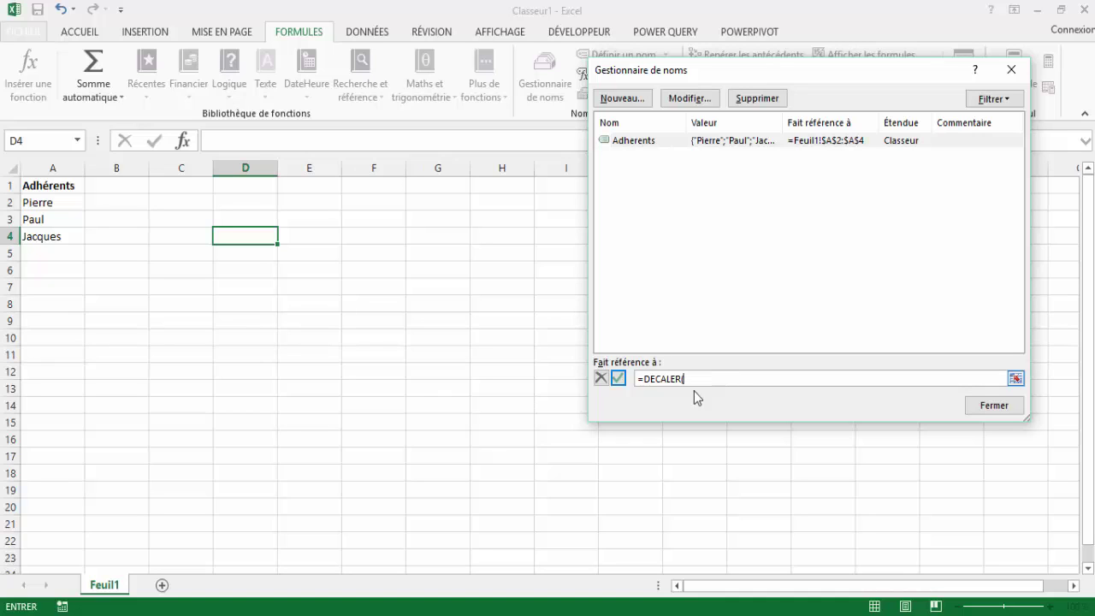
left_click(43, 204)
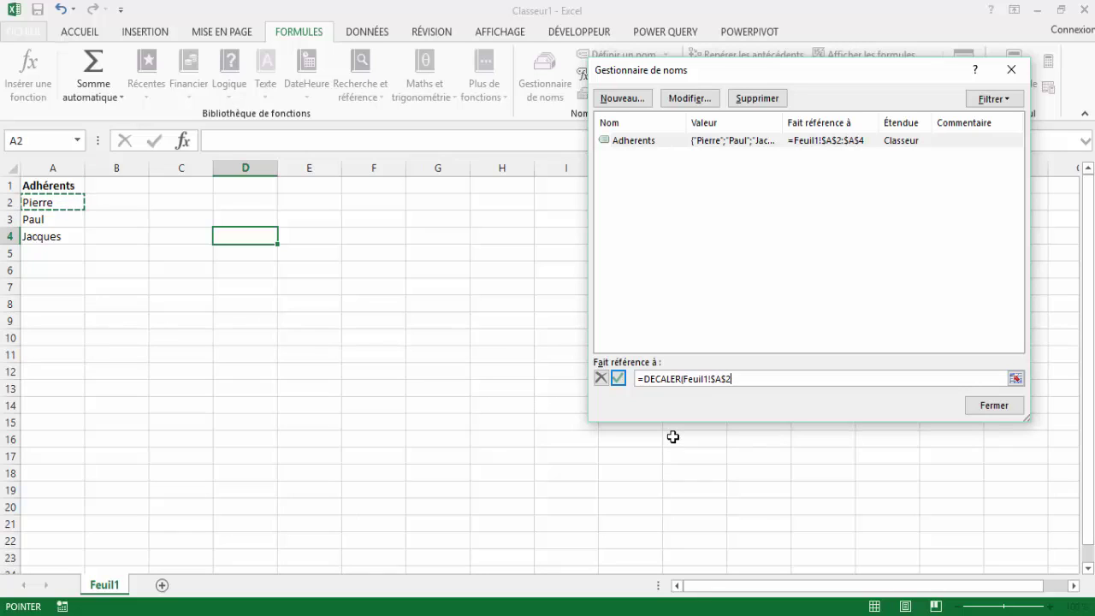
type(";0;0;NBVAL")
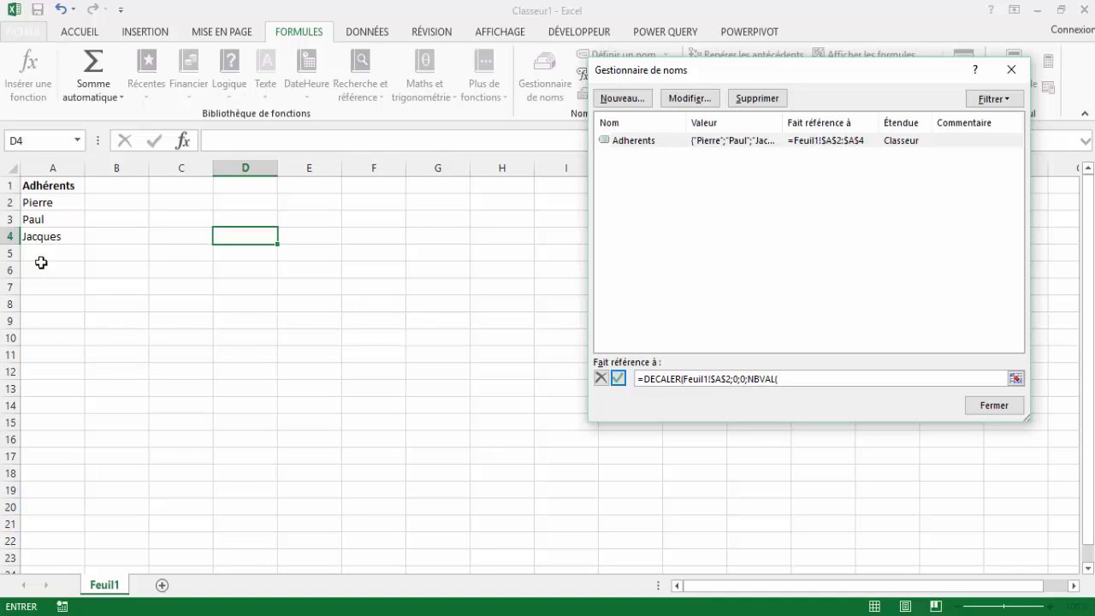
type("(")
Append -1 after NBVAL(Feuil1!$A:$A) in the Adherents formula so the header is excluded.
left_click(615, 379)
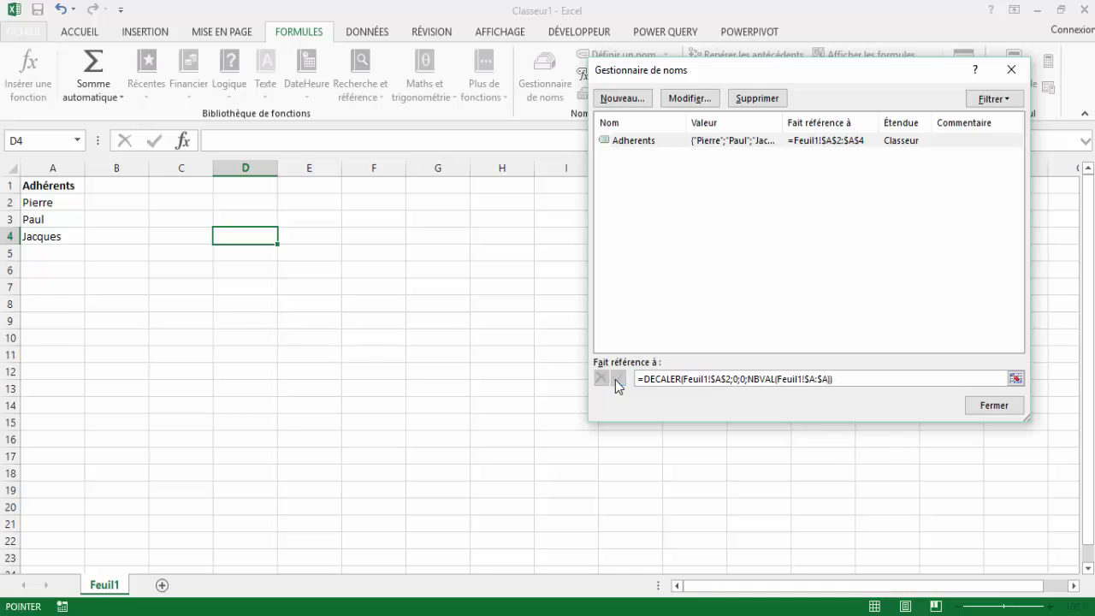
left_click(722, 379)
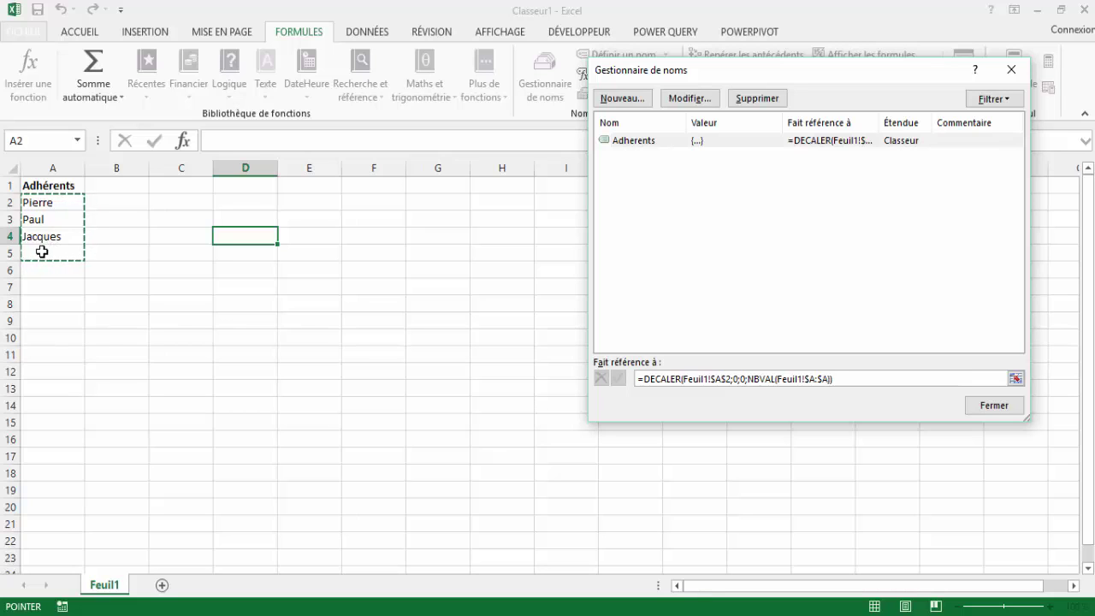
left_click(830, 378)
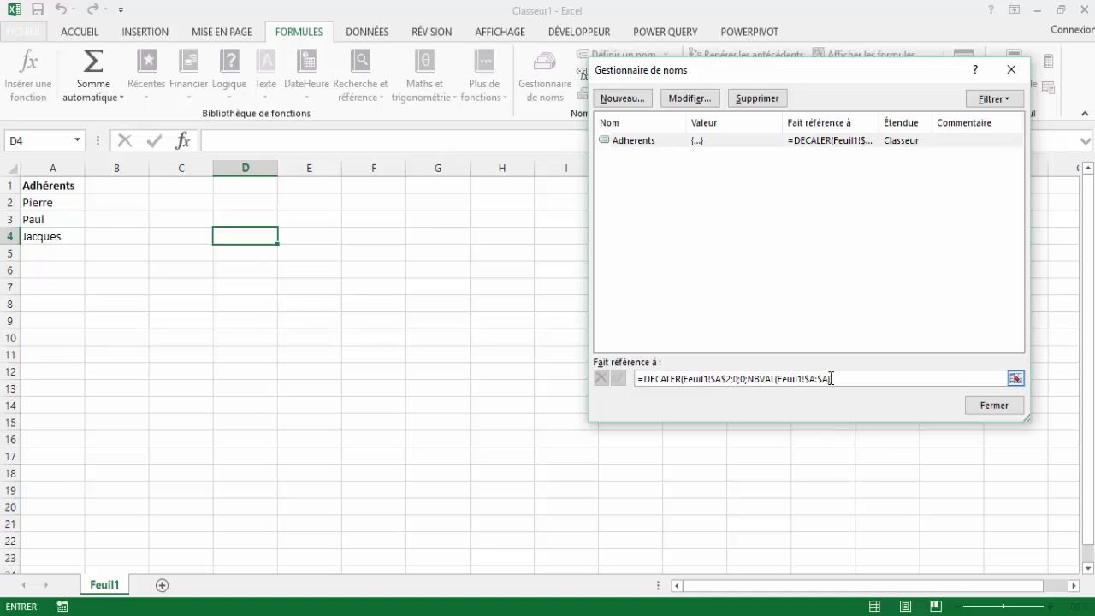
type(")")
type("-")
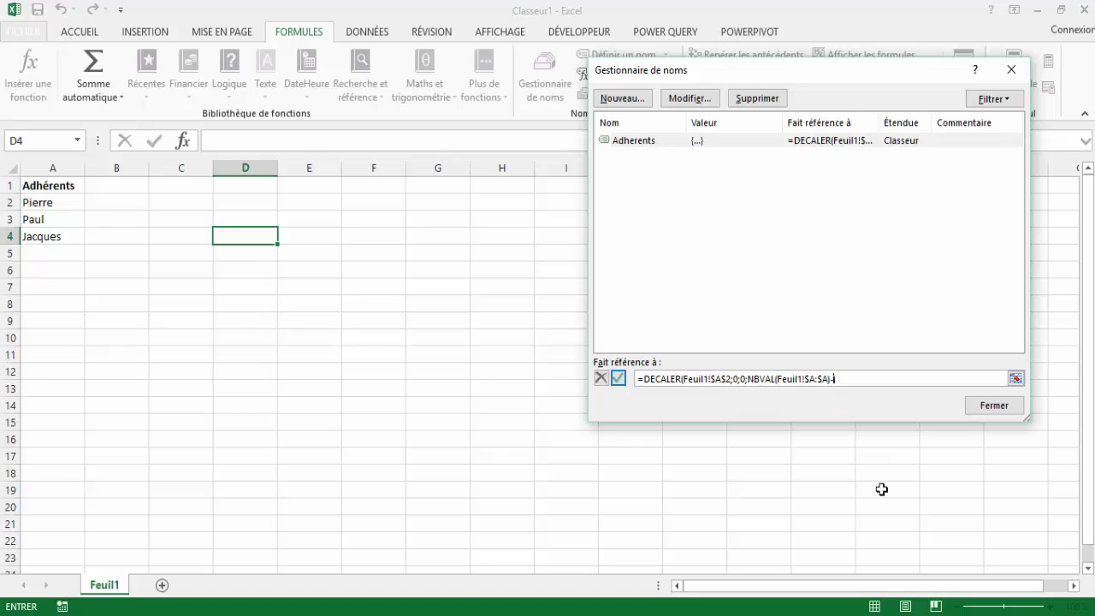
type("1)")
left_click(617, 379)
left_click(703, 379)
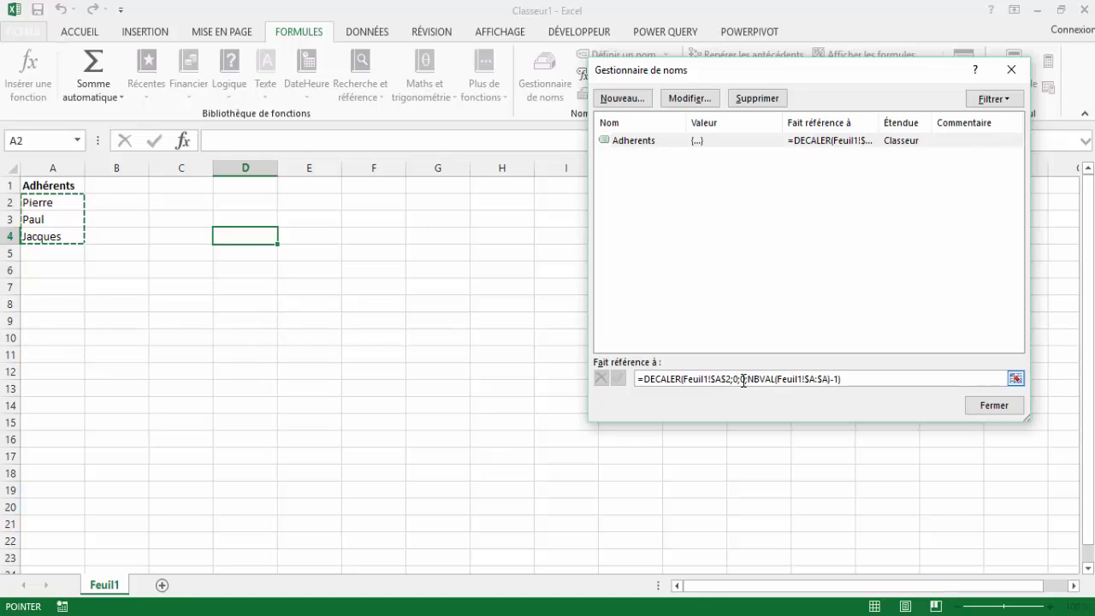
left_click(993, 405)
left_click(180, 356)
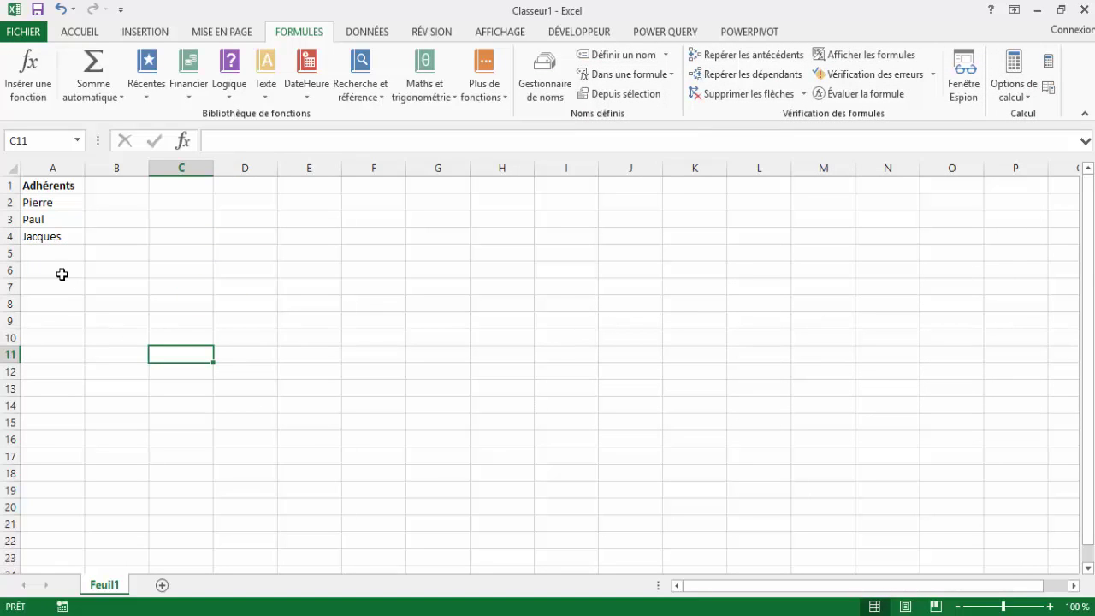
Display the Développeur tab with its macro and Visual Basic tools.
left_click(585, 34)
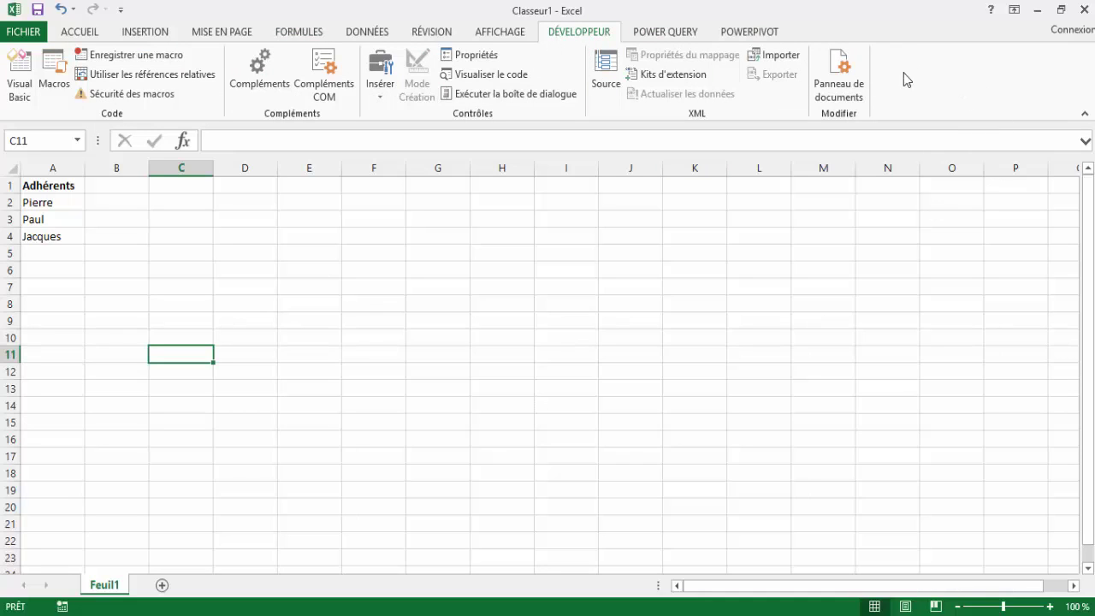
right_click(958, 72)
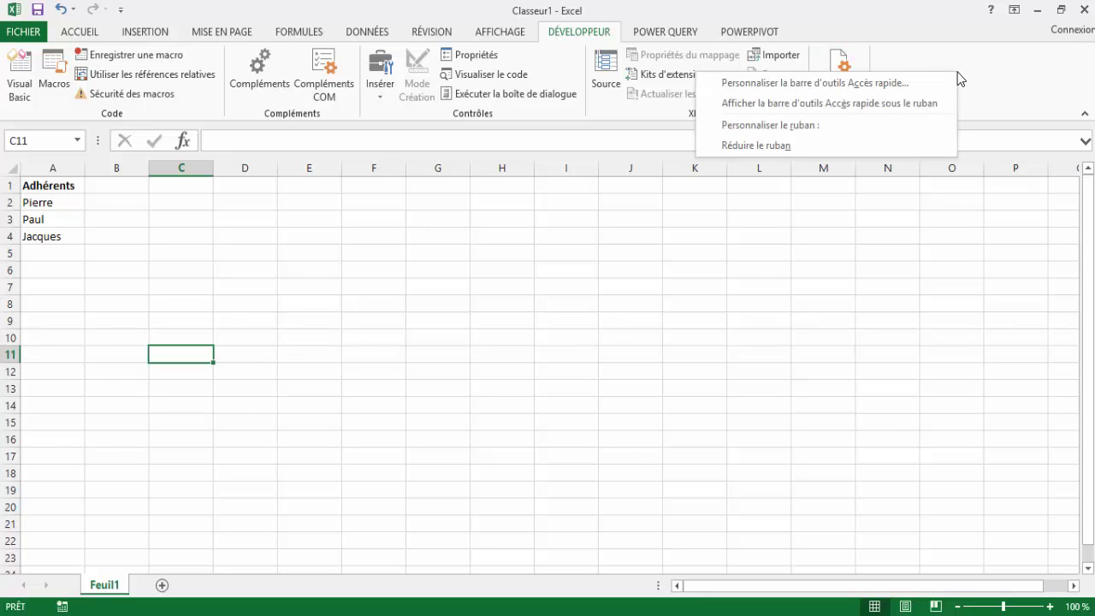
left_click(810, 128)
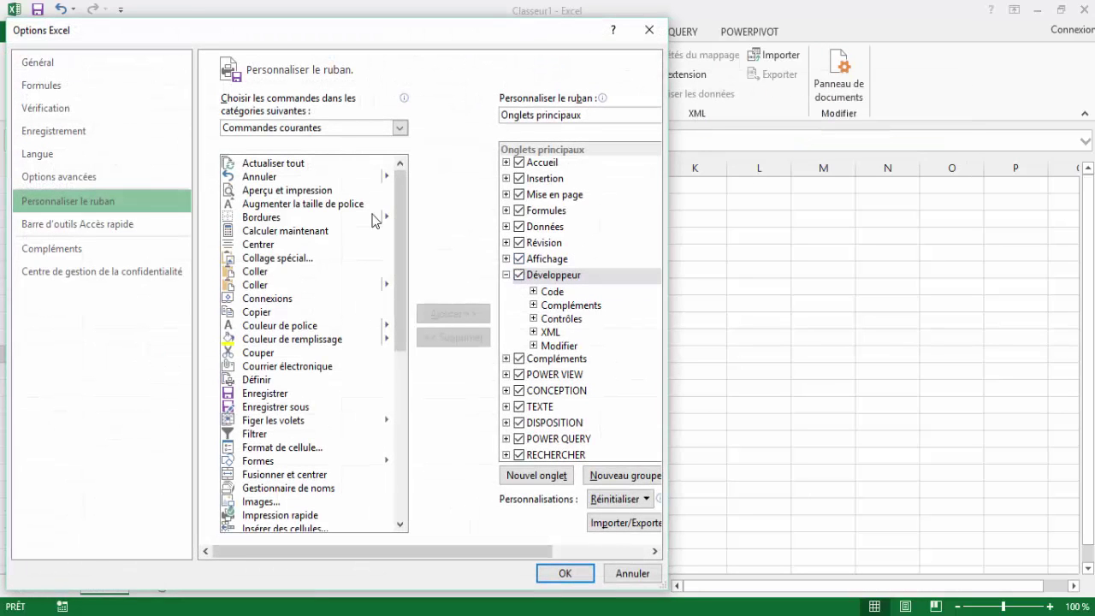
left_click(518, 276)
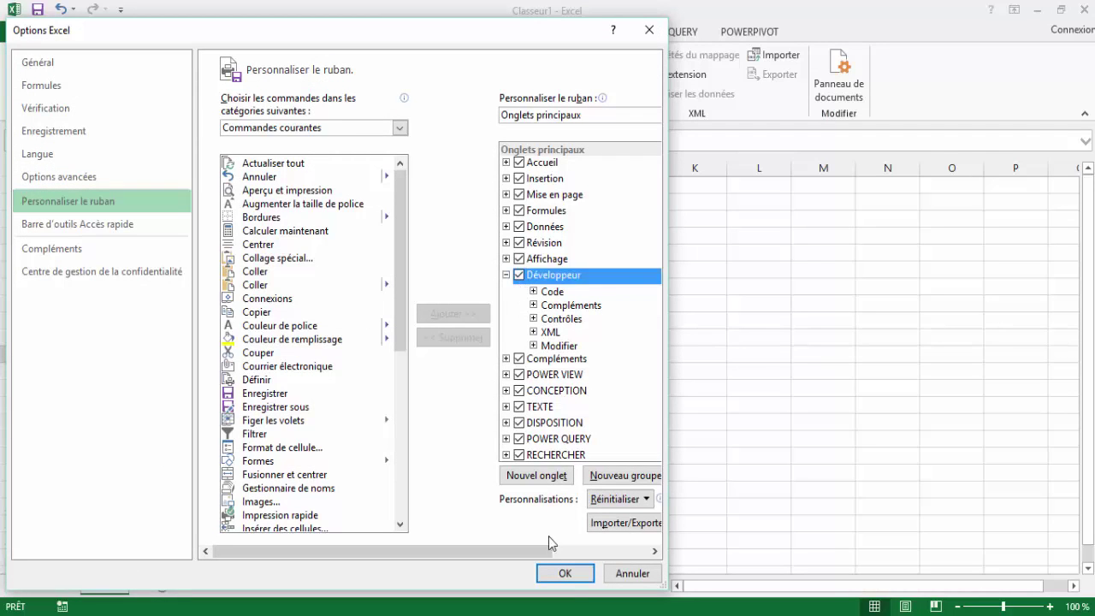
left_click(561, 574)
left_click(648, 262)
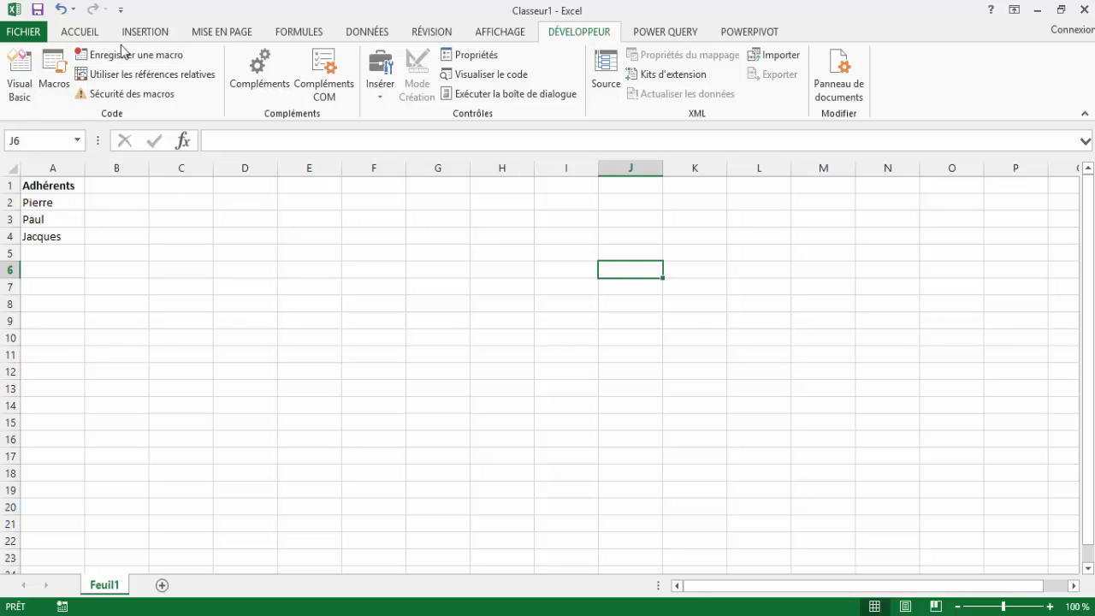
Insert a new UserForm1 in the Visual Basic editor and enlarge it to height 272.25.
left_click(24, 68)
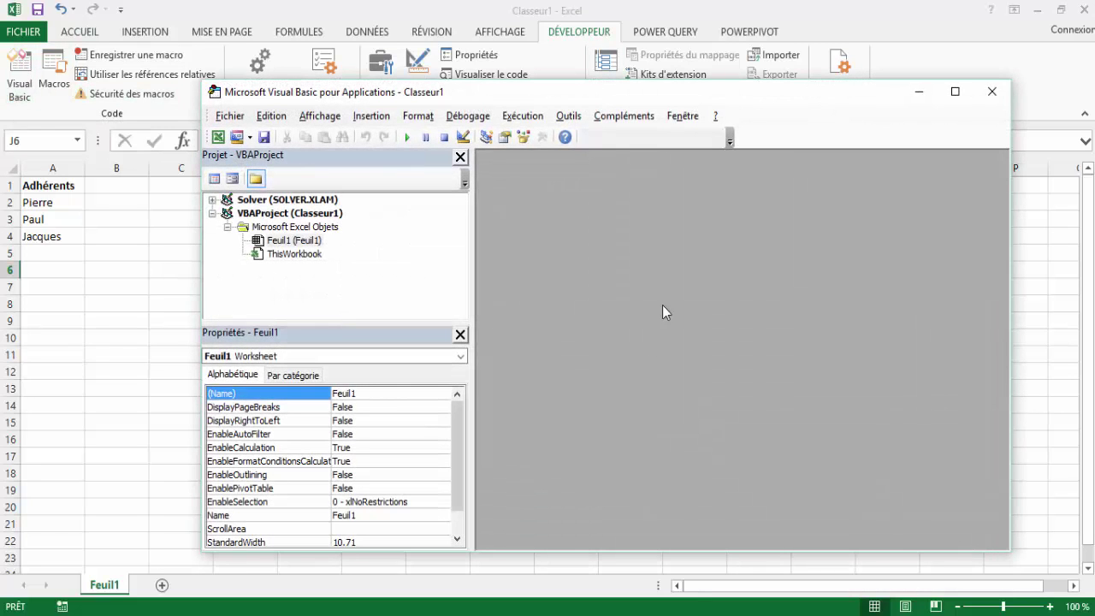
left_click_drag(714, 96, 659, 77)
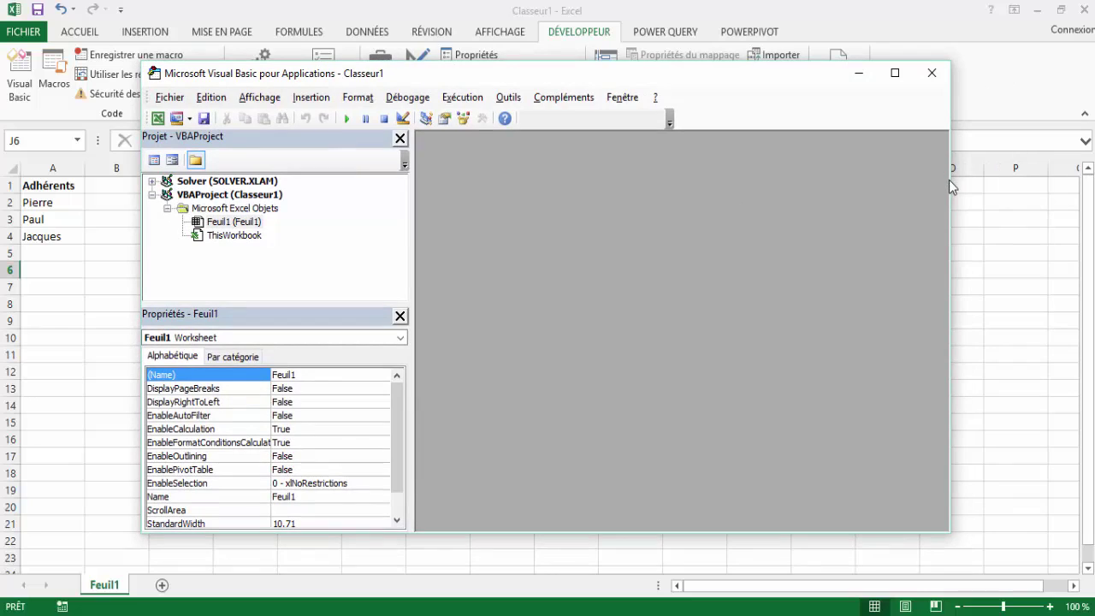
left_click(308, 99)
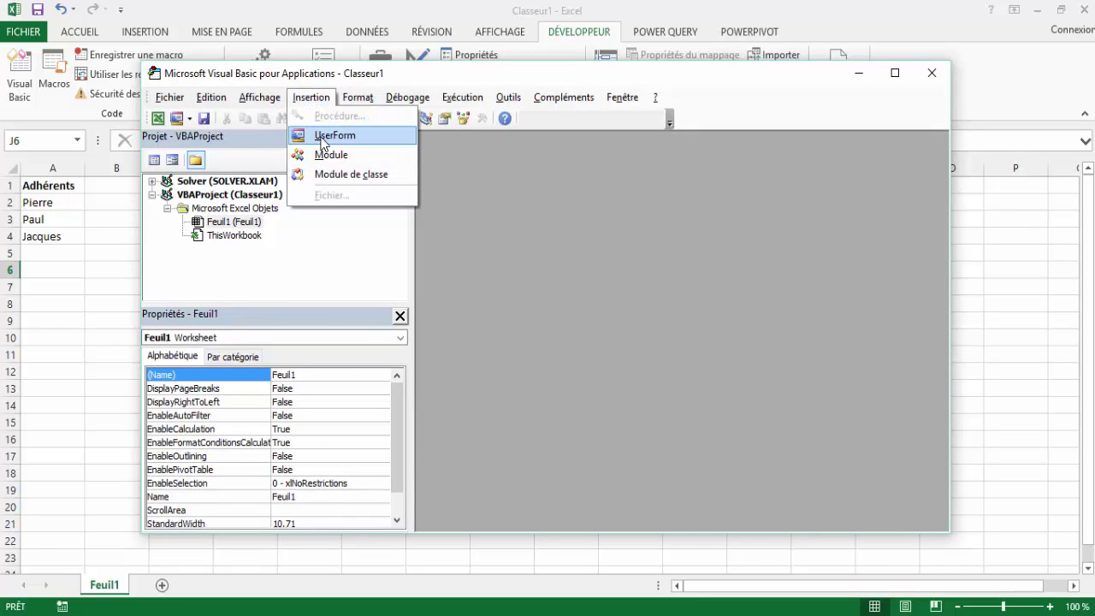
left_click(322, 137)
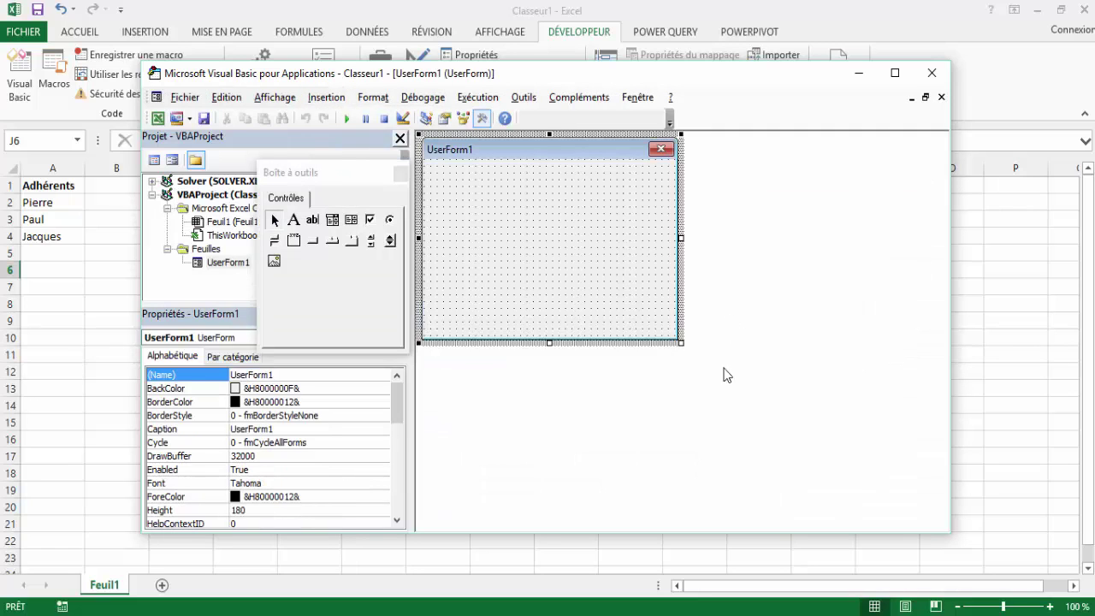
left_click_drag(703, 352, 825, 447)
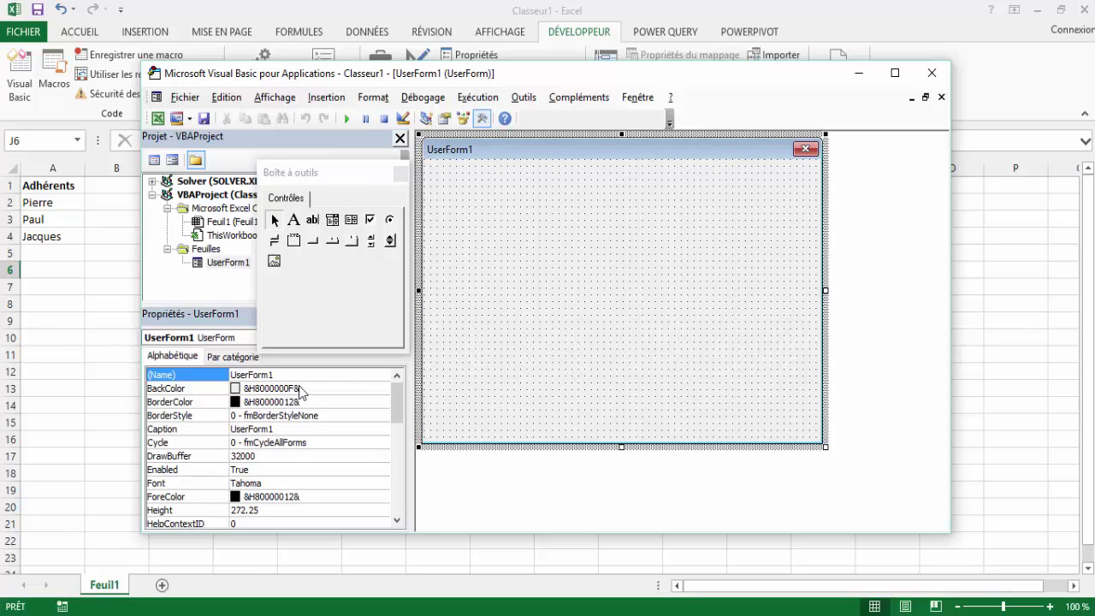
Set the form's Caption to 'Adhérents'.
left_click(286, 433)
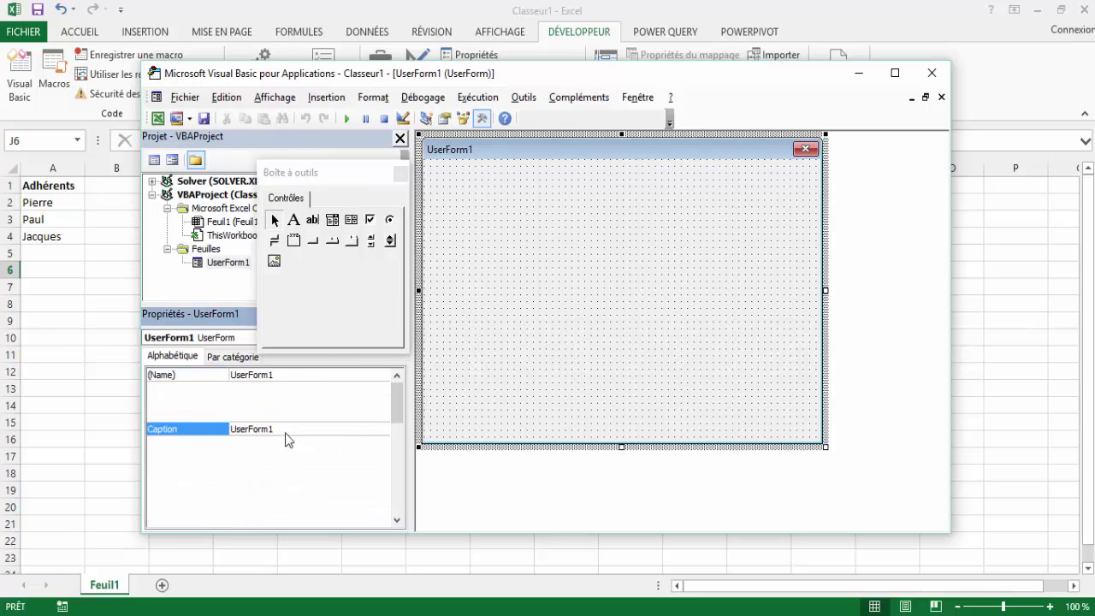
double_click(274, 428)
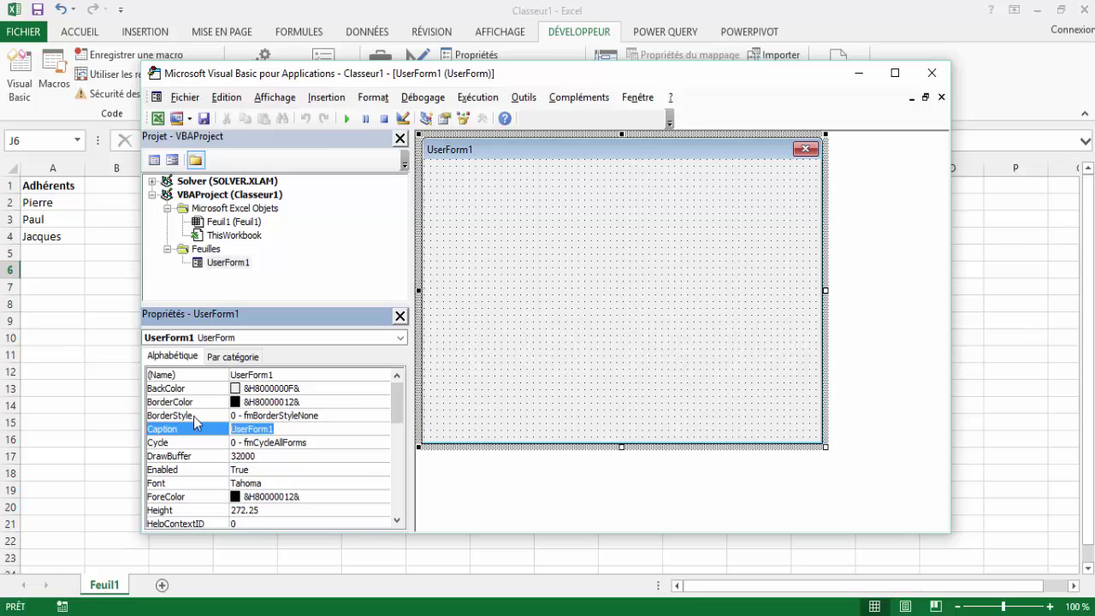
type("Adhérent")
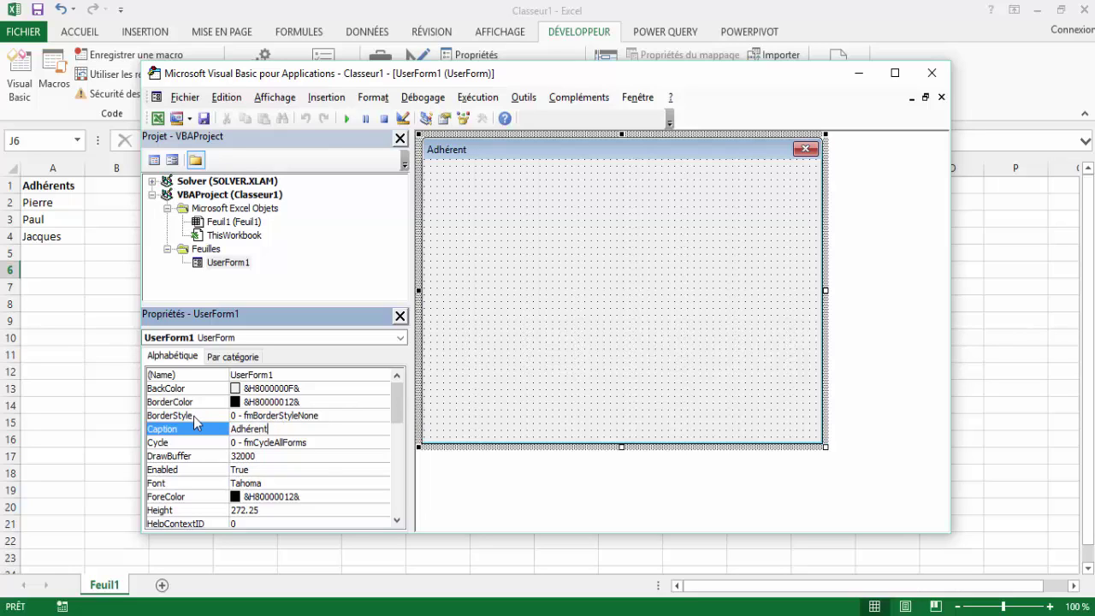
type("s")
Draw a label at the form's top left with the caption 'Adhérents :'.
left_click(511, 301)
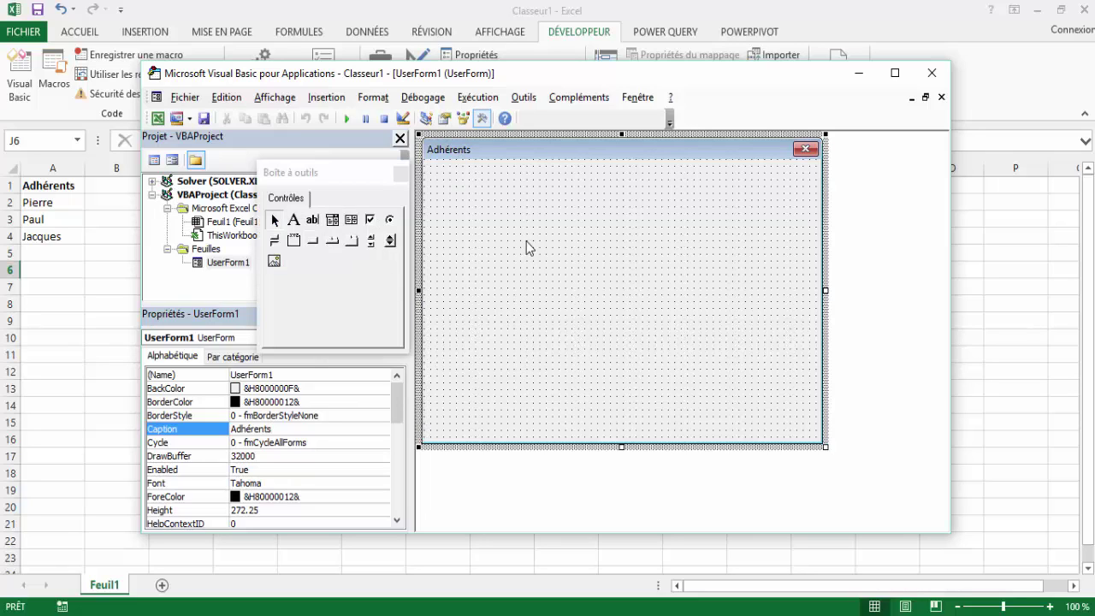
left_click(295, 224)
left_click_drag(431, 174, 530, 196)
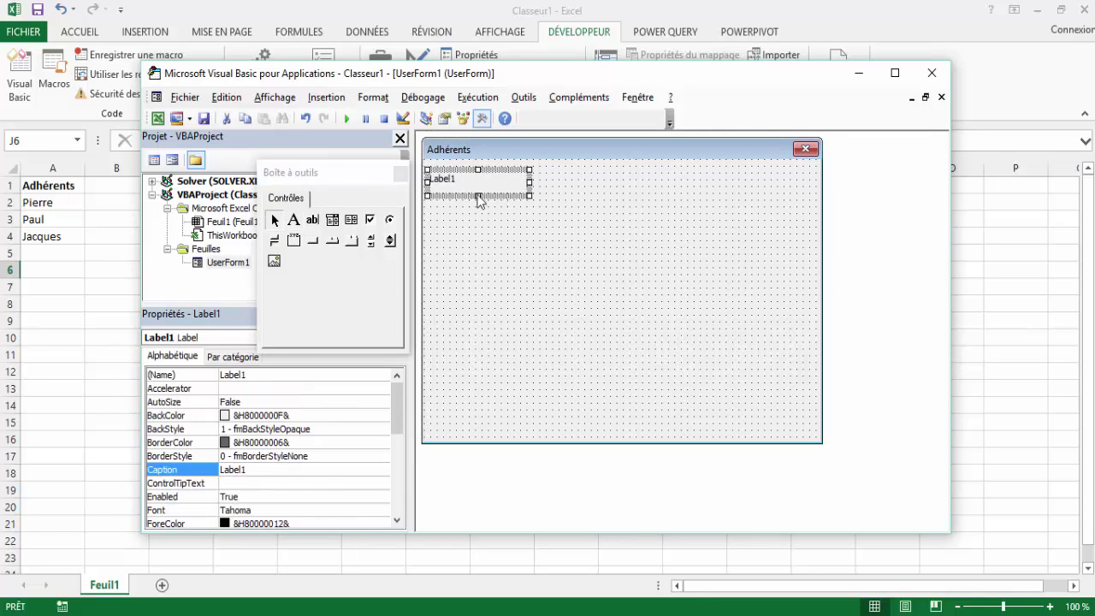
left_click(265, 469)
left_click(205, 470)
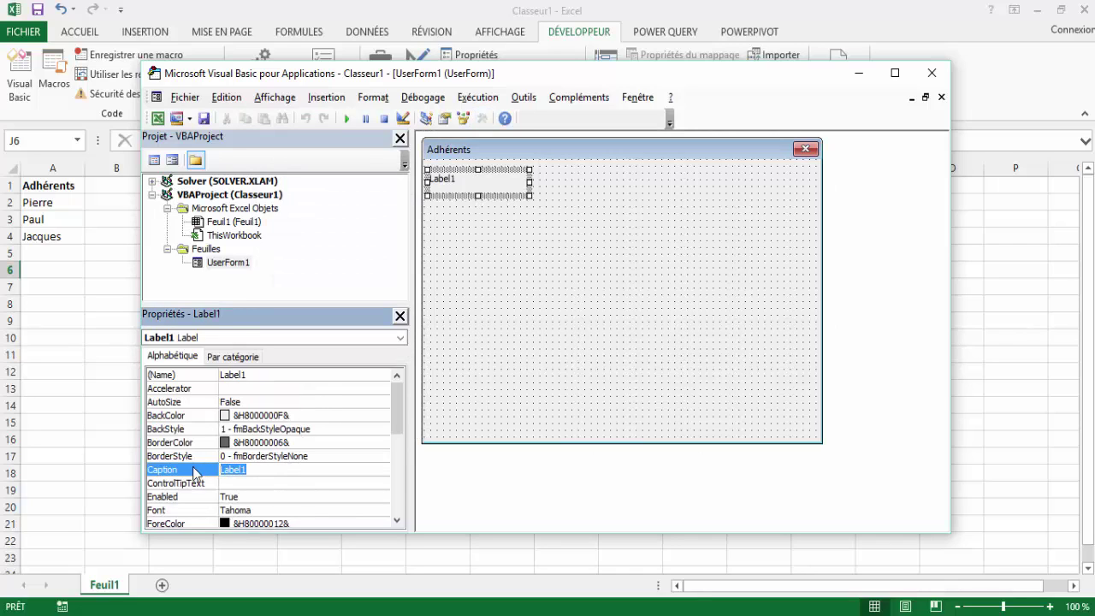
type("Adhérents :")
left_click(608, 319)
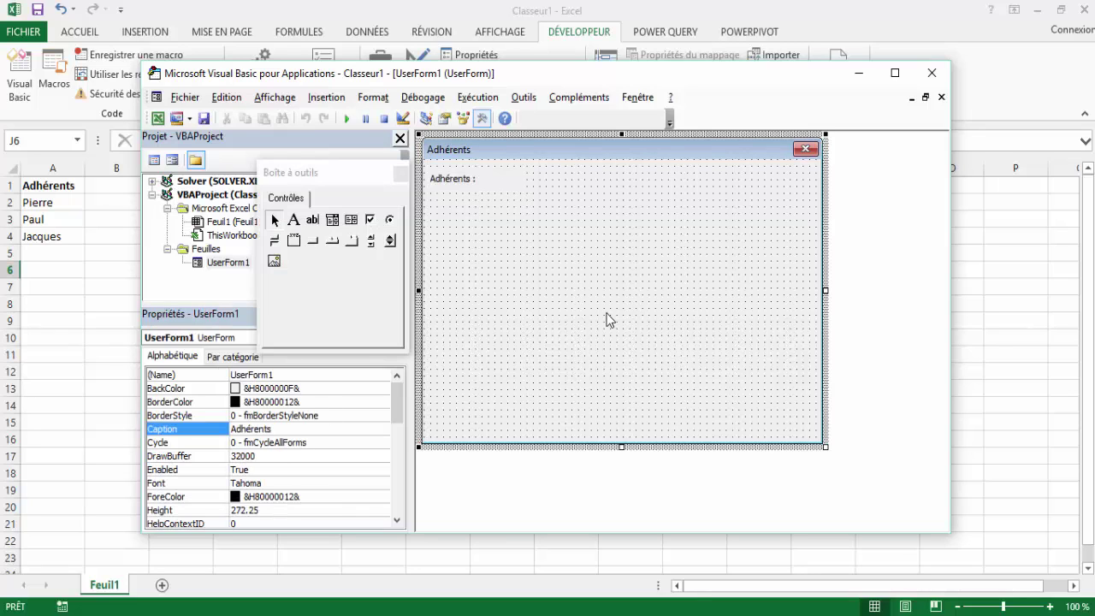
Add a widened combo box beside the label and set its RowSource to Adherents.
left_click(332, 223)
left_click(544, 180)
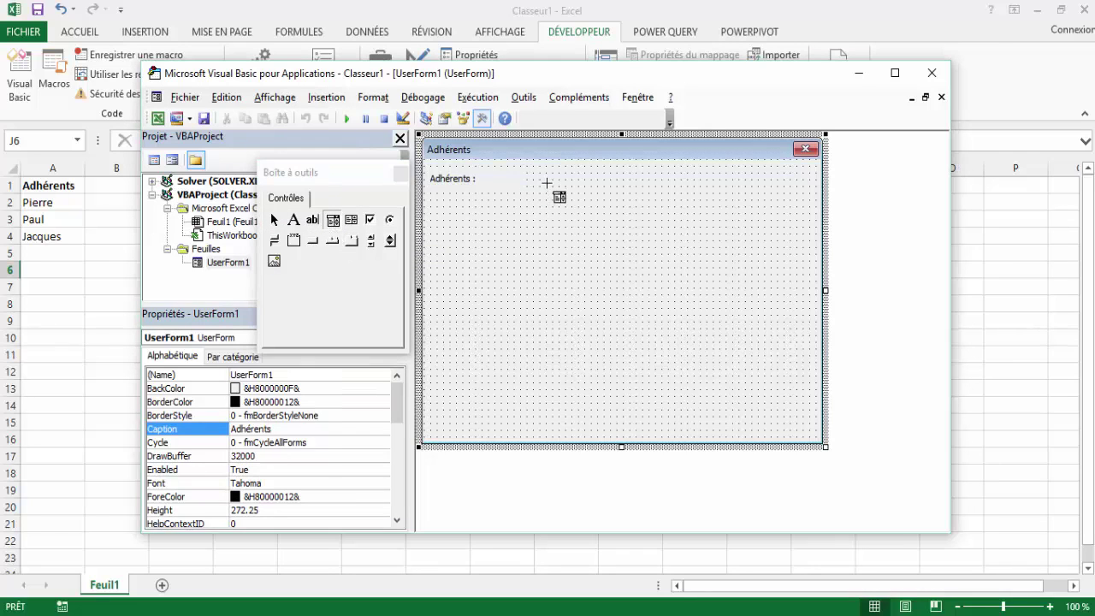
mouse_move(625, 189)
left_mouse_down()
mouse_move(671, 189)
mouse_move(618, 172)
left_mouse_up()
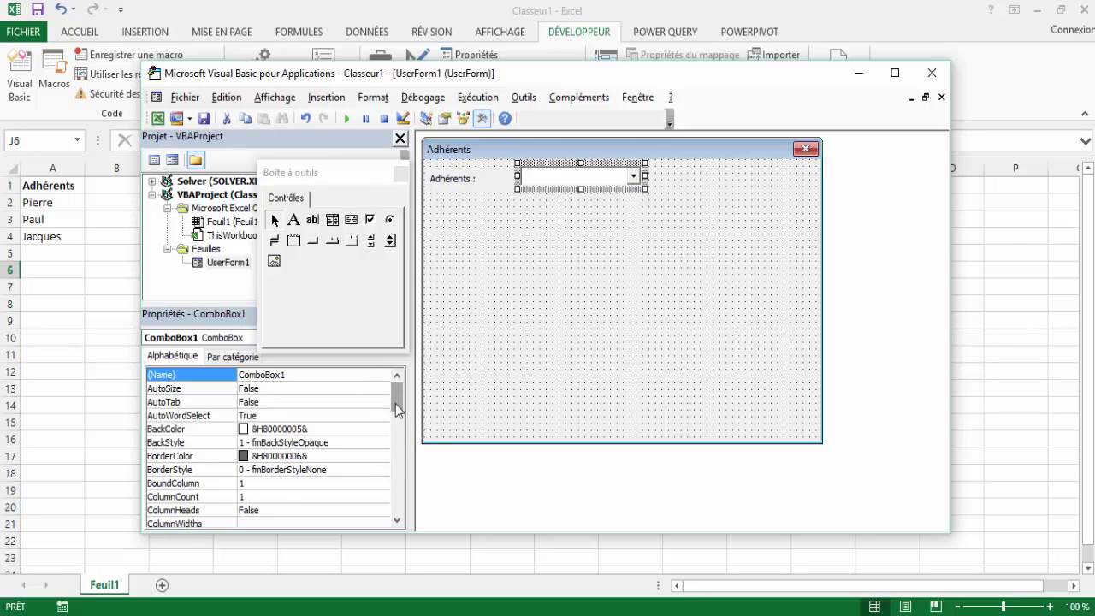
left_click_drag(396, 410, 391, 478)
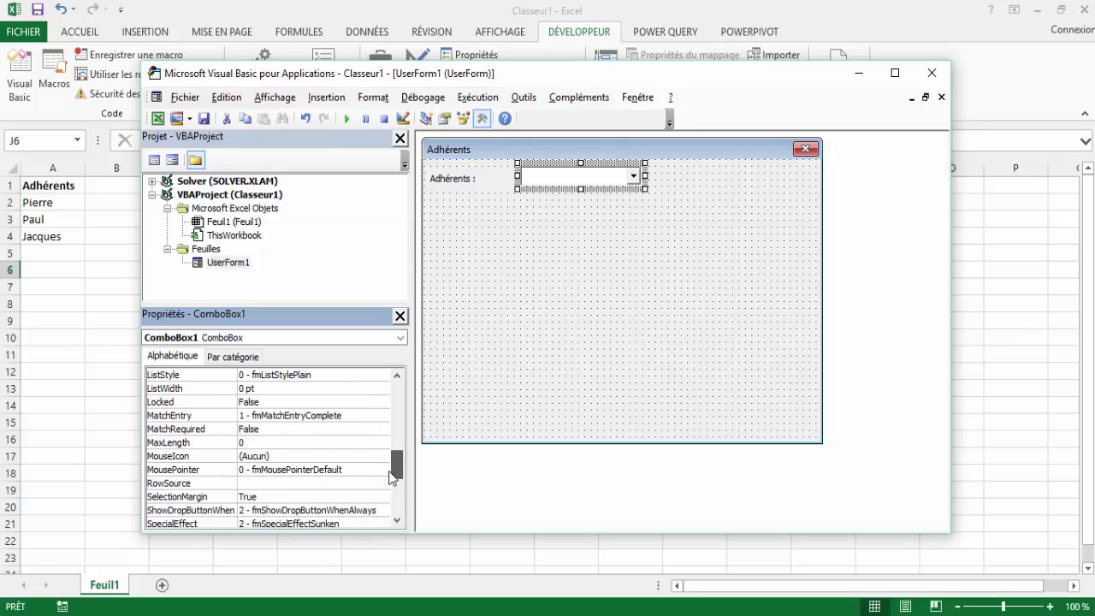
left_click(253, 484)
type("Adherents")
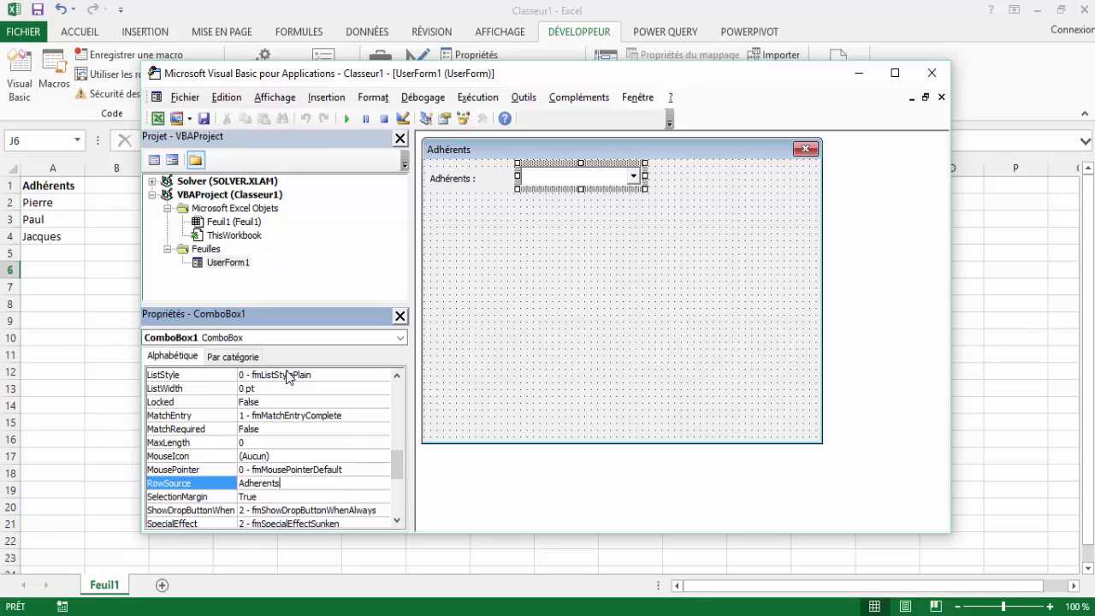
left_click(82, 339)
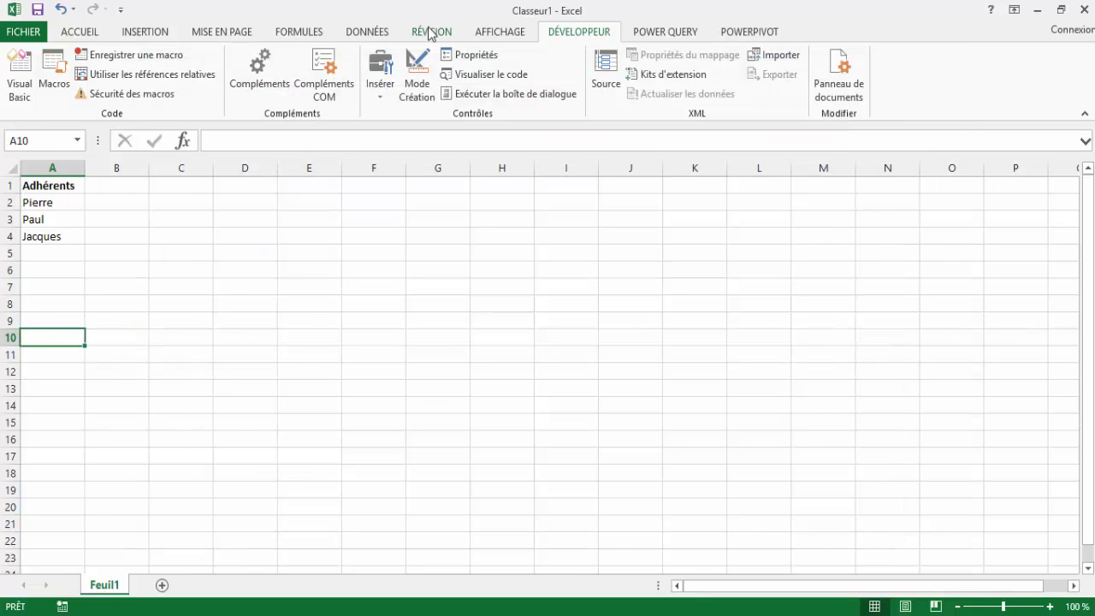
left_click(296, 34)
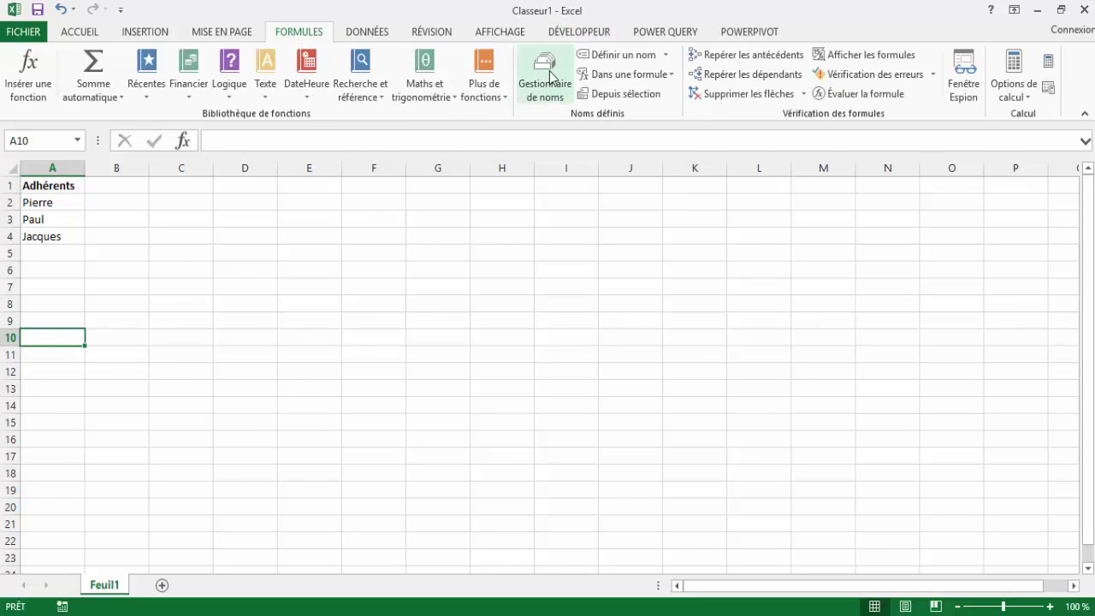
left_click(544, 75)
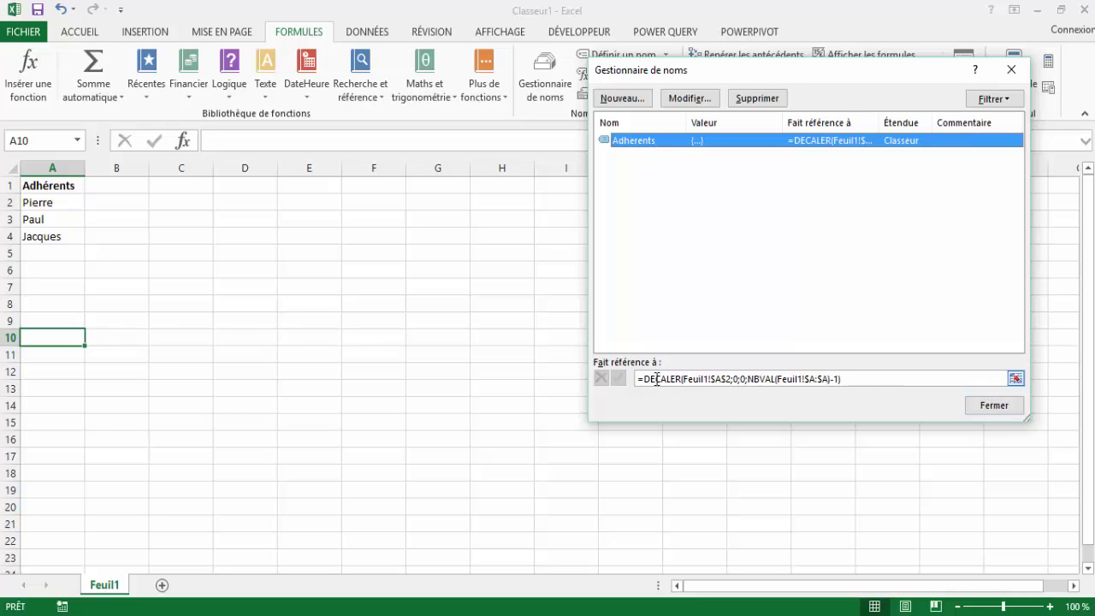
left_click(992, 407)
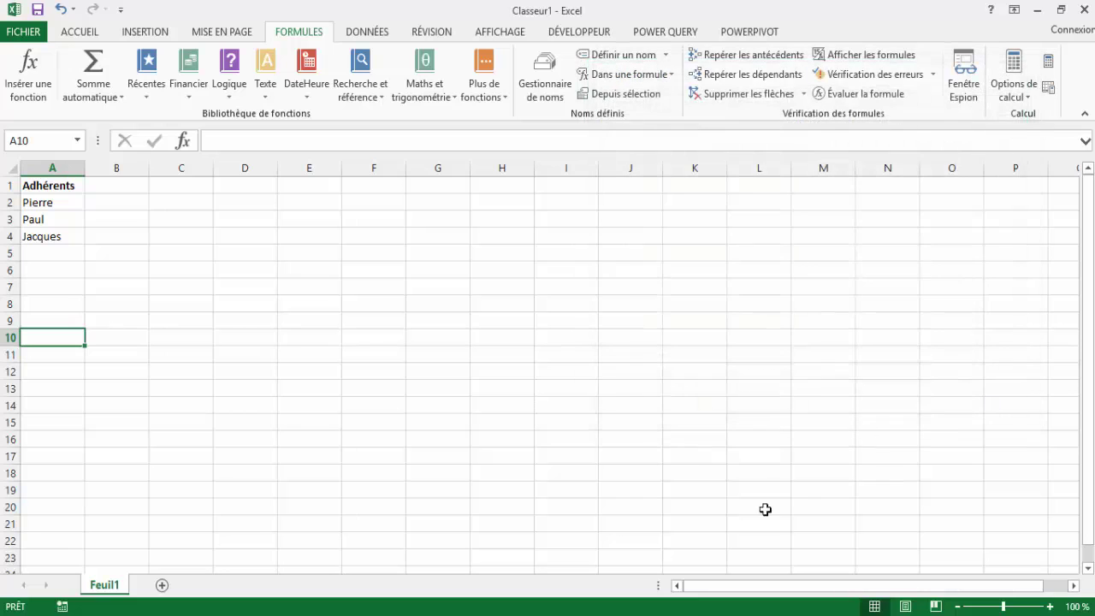
left_click(584, 34)
left_click(19, 74)
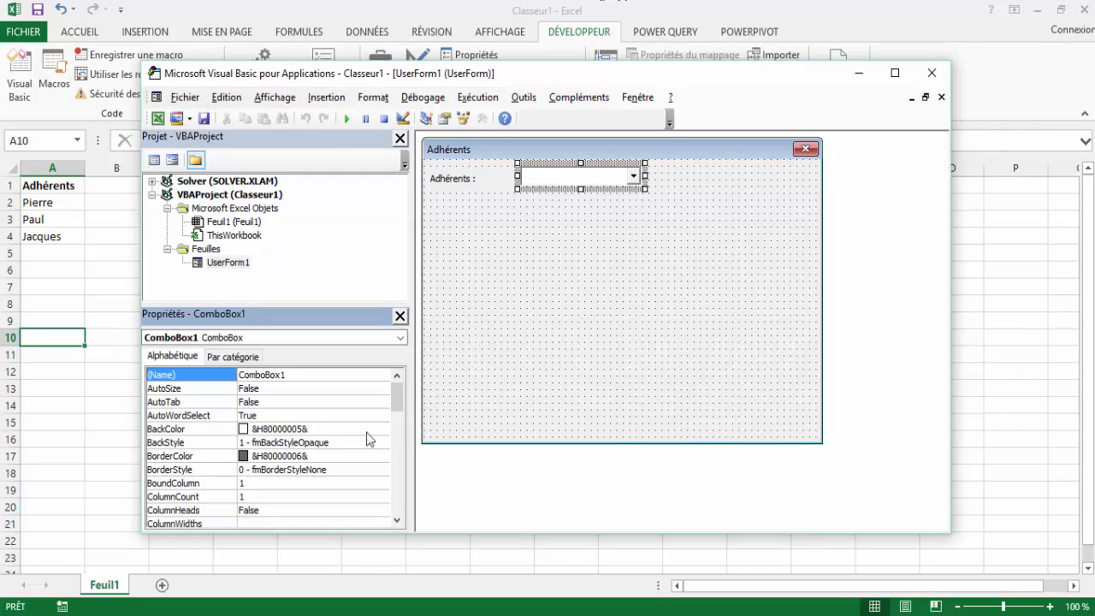
left_click(653, 272)
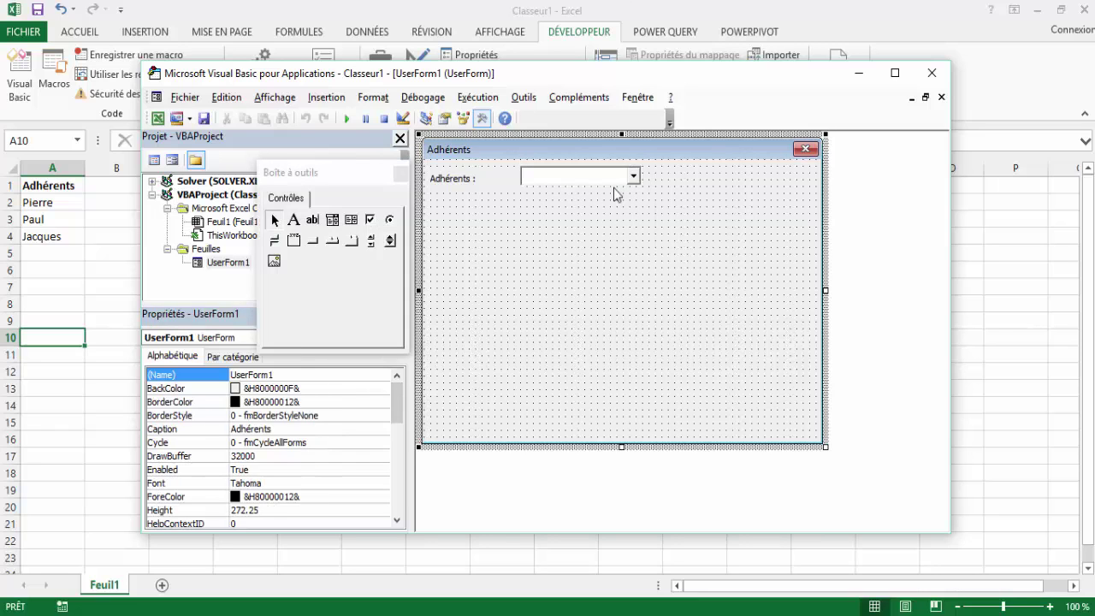
left_click(616, 188)
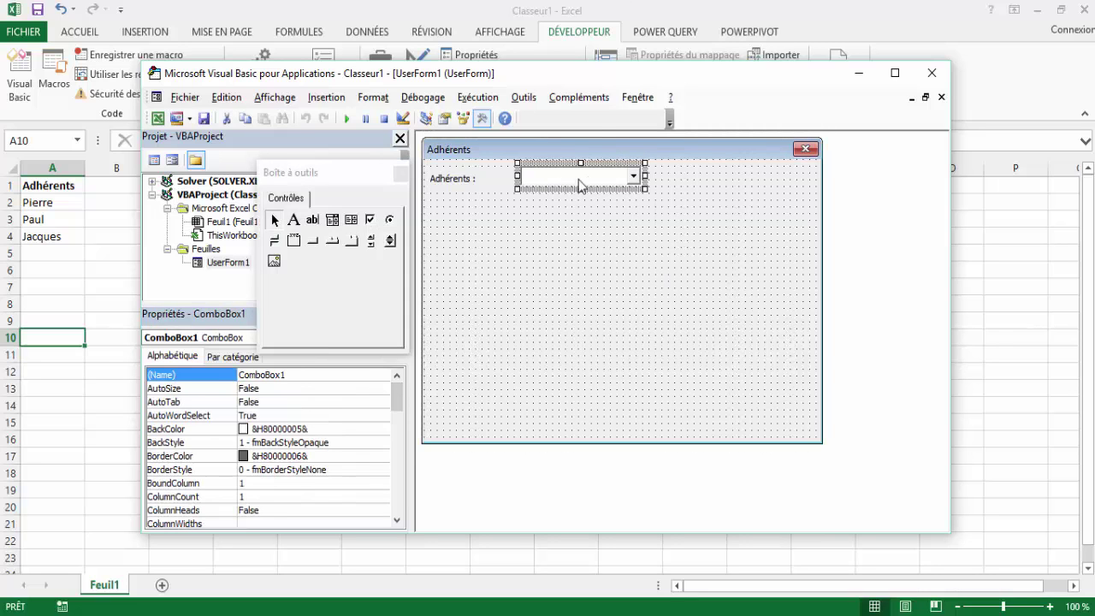
left_click(402, 402)
left_click_drag(401, 409, 402, 447)
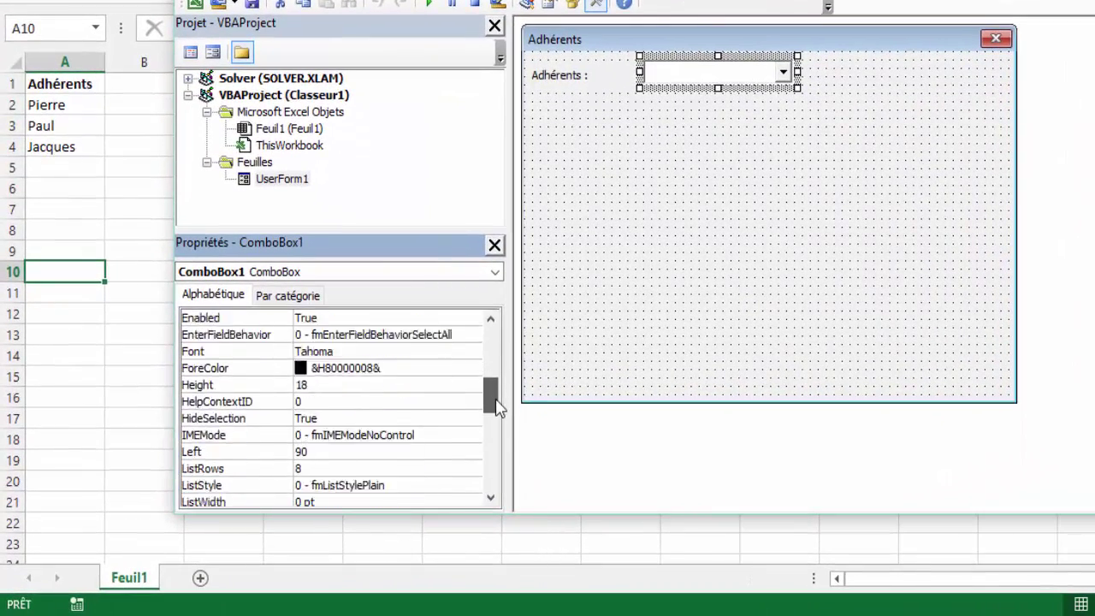
left_click_drag(496, 409, 494, 481)
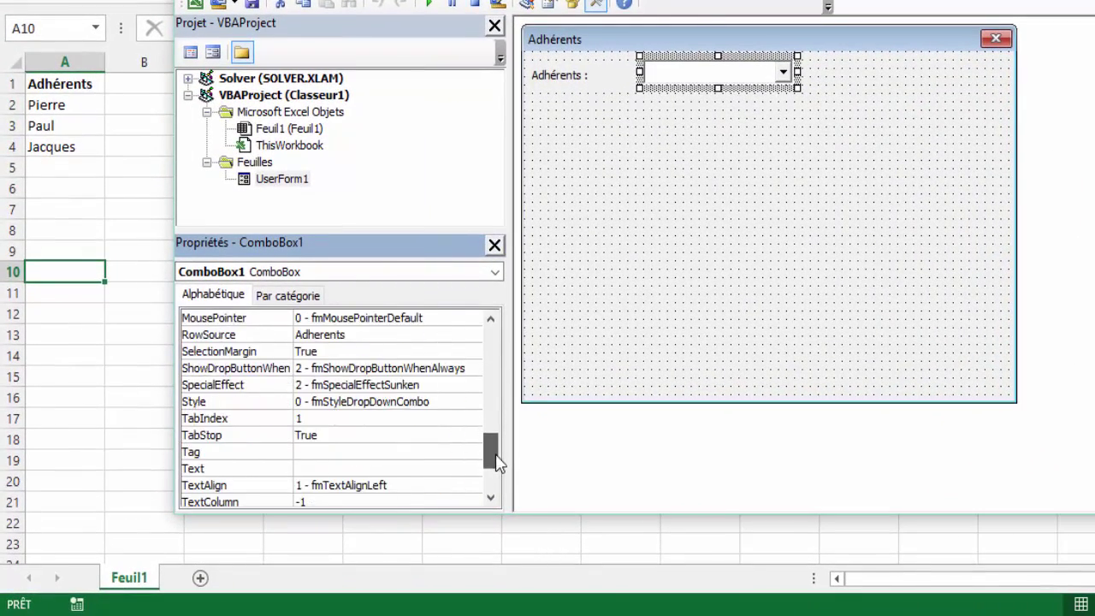
left_click_drag(495, 473, 493, 455)
left_click(342, 351)
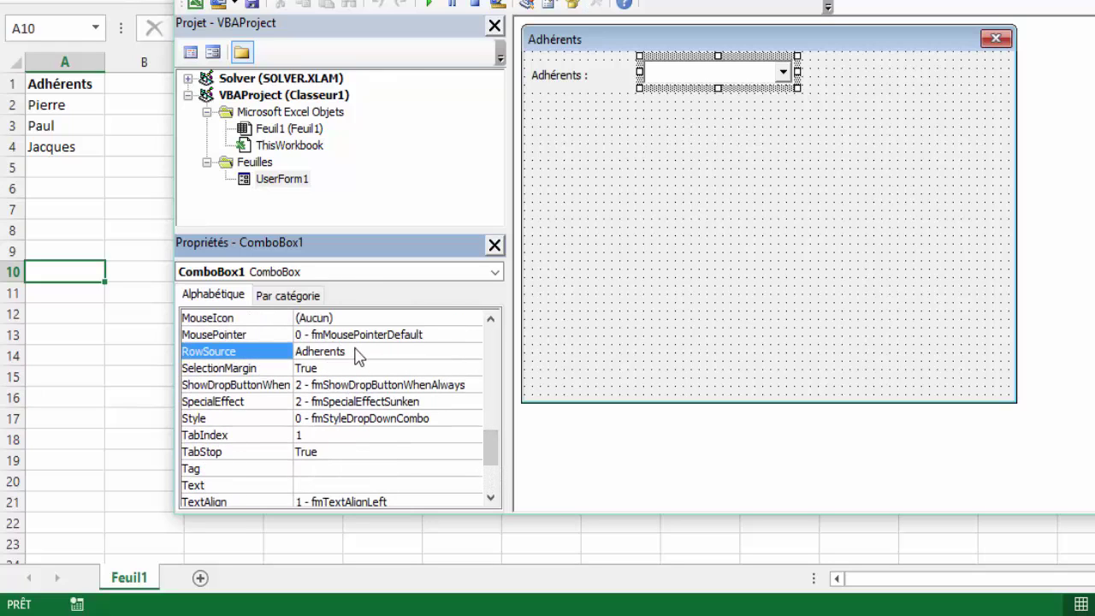
left_click(317, 352)
key("BackSpace")
type("é")
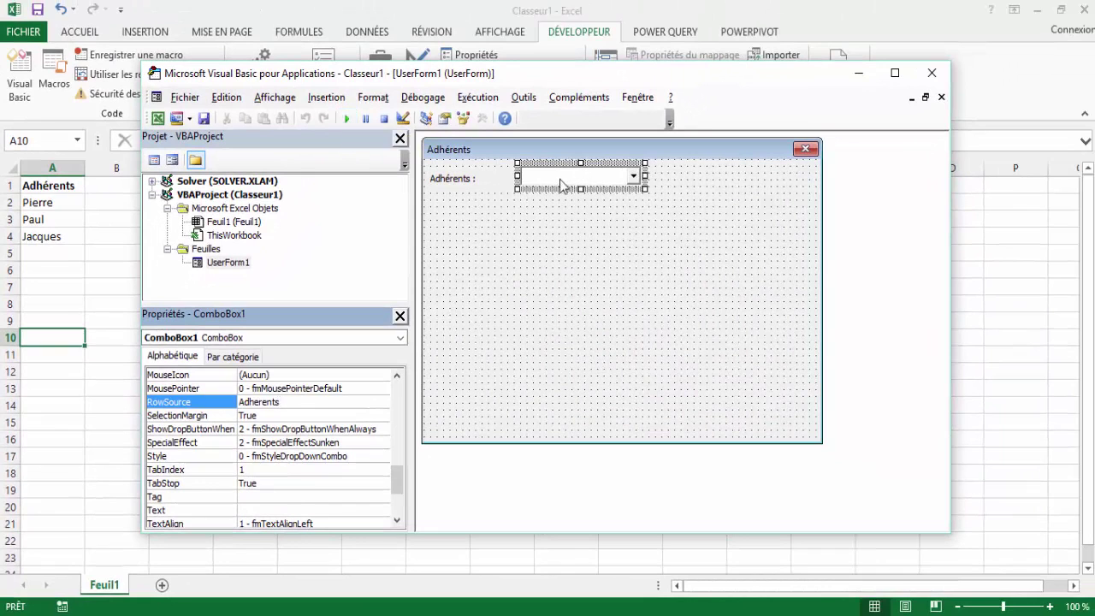
left_click(561, 325)
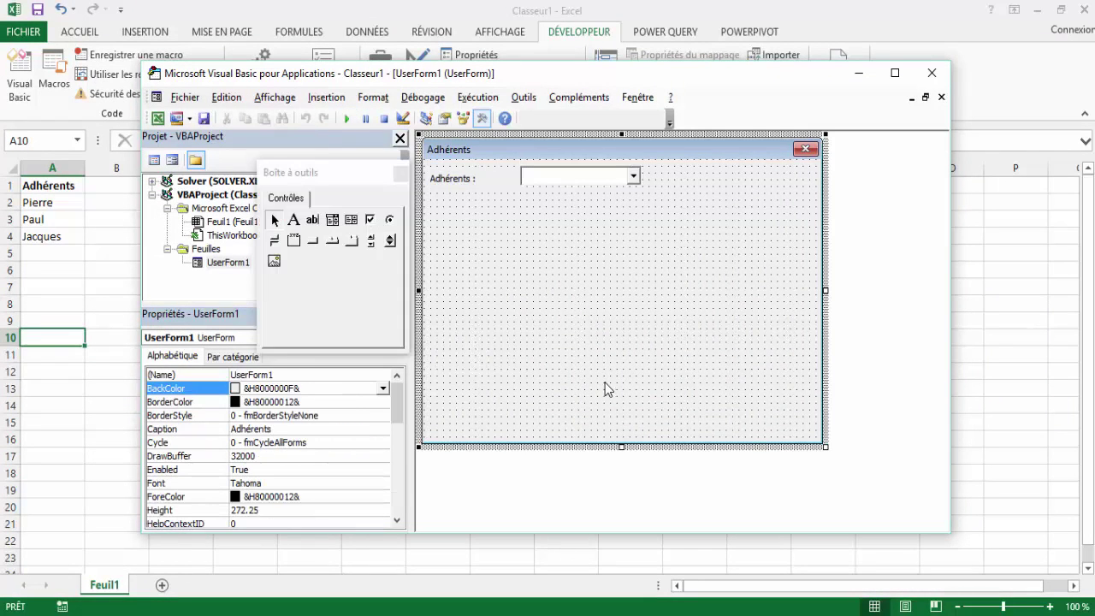
left_click(347, 126)
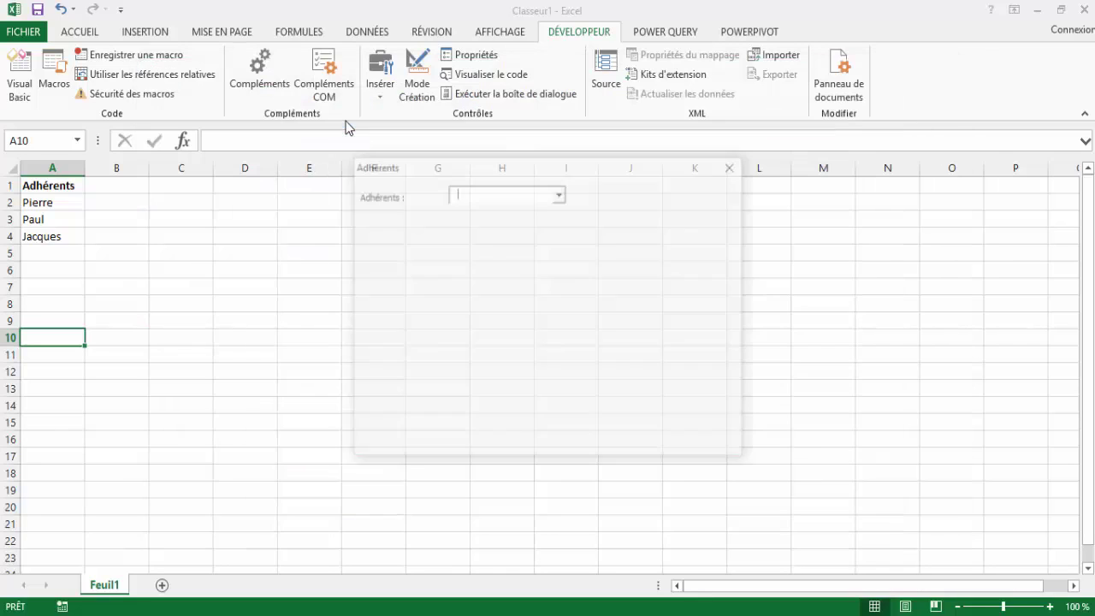
left_click_drag(525, 169, 537, 205)
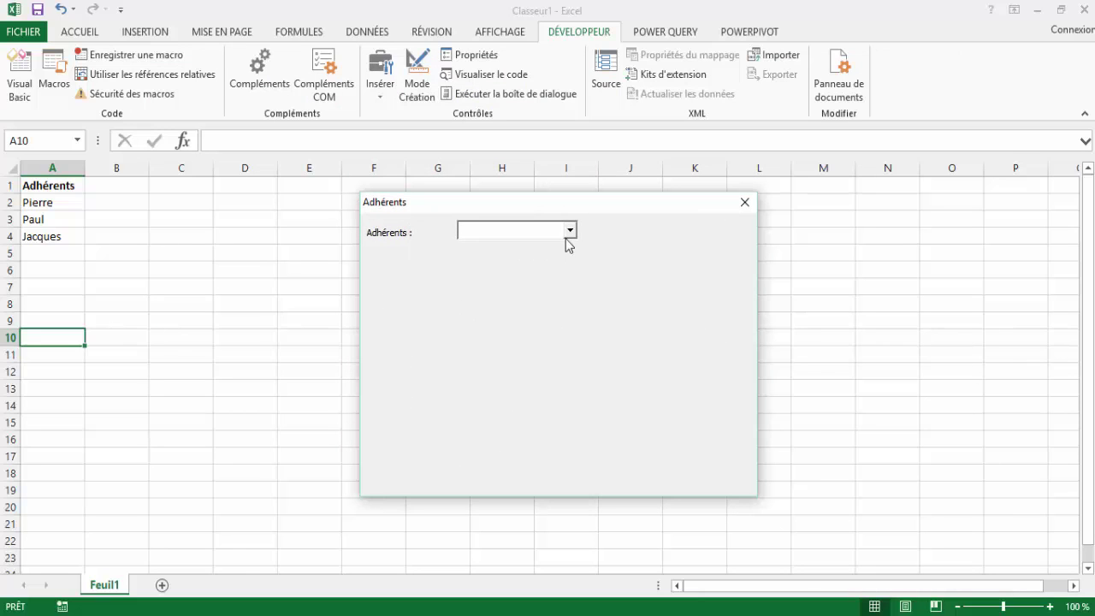
left_click(570, 231)
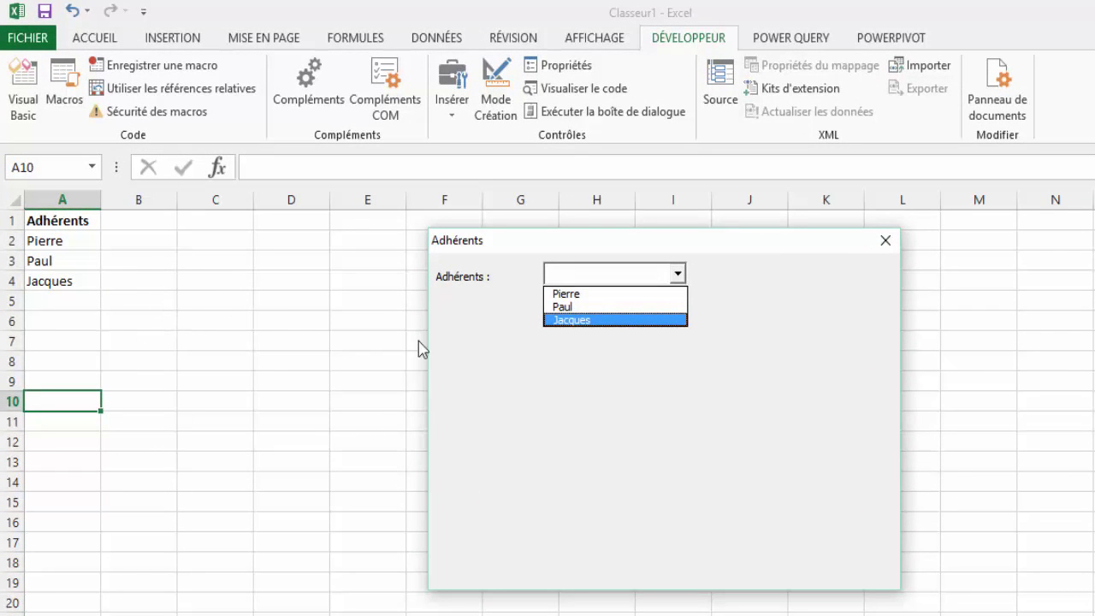
left_click(733, 427)
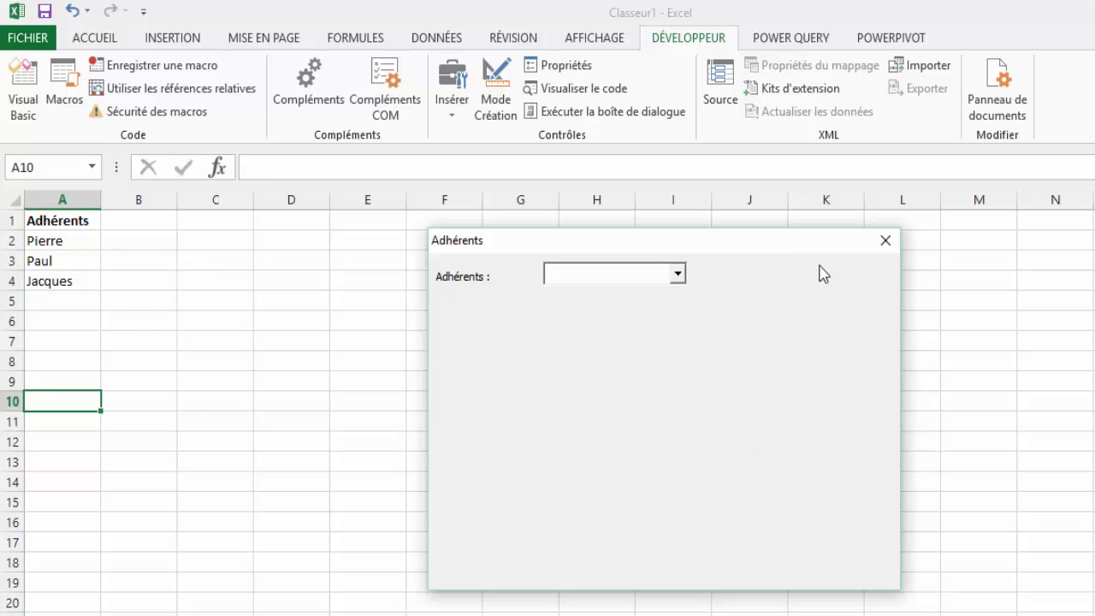
left_click(885, 240)
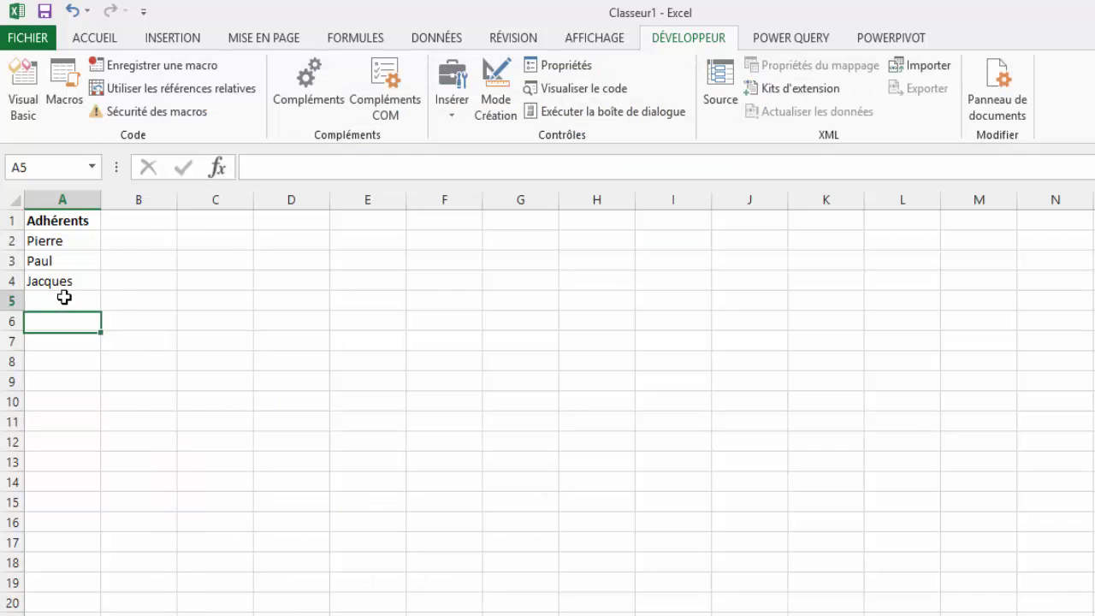
Enter Nael in A5 and Paule in A6 of the member list.
left_click(64, 299)
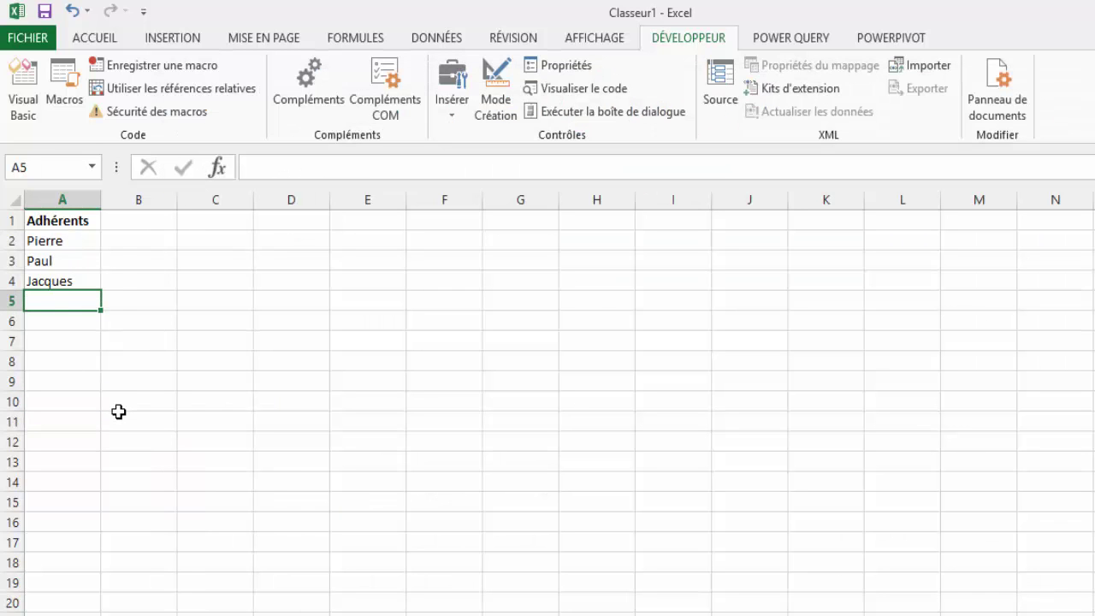
type("Nael")
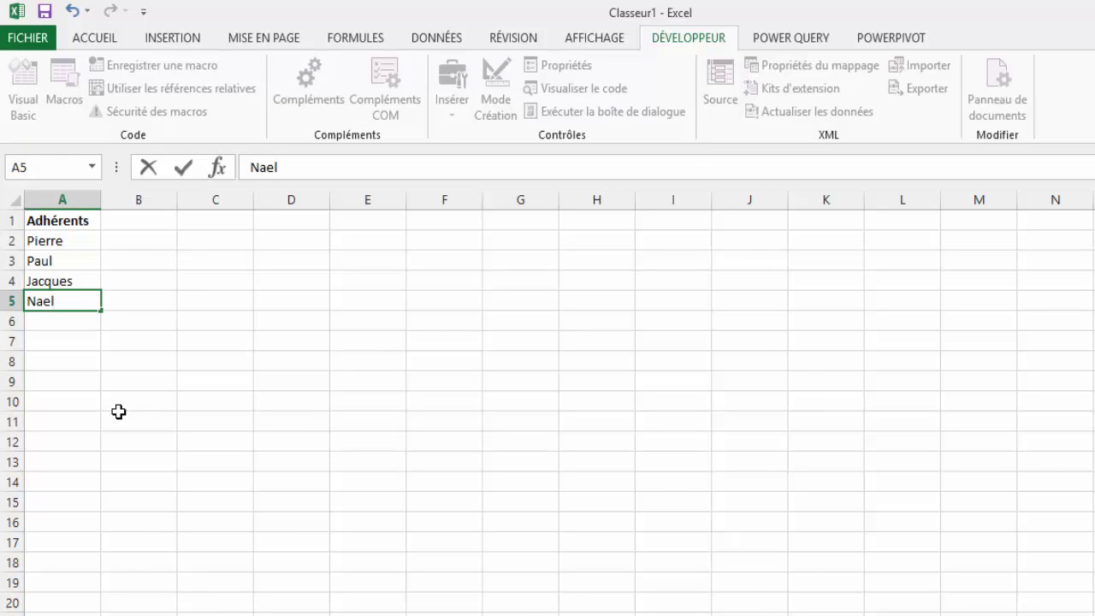
key("Return")
type("Paue")
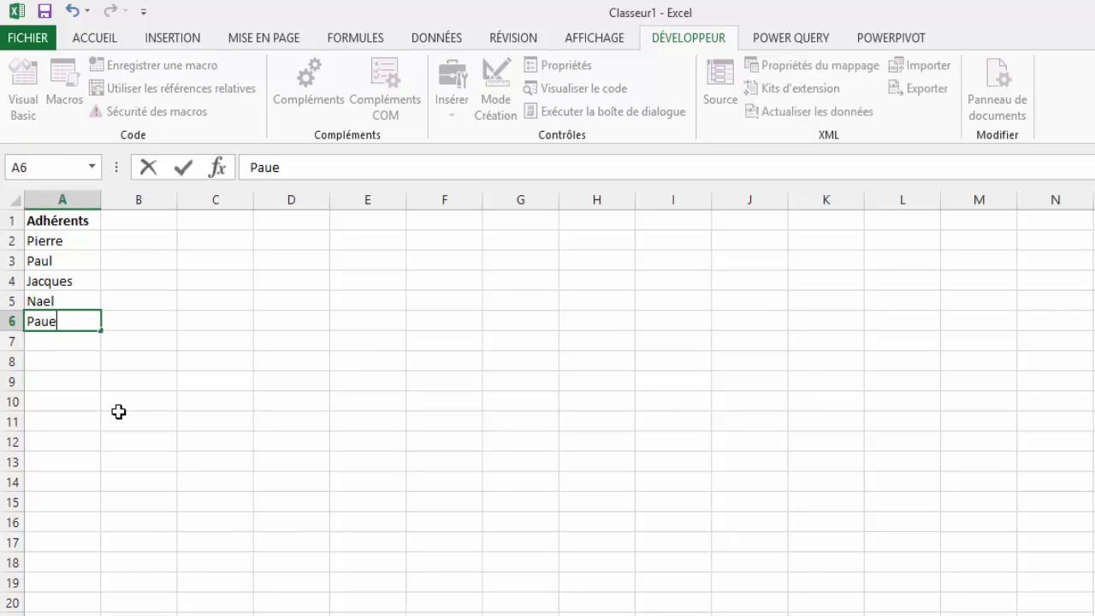
key("BackSpace")
type("le")
key("Return")
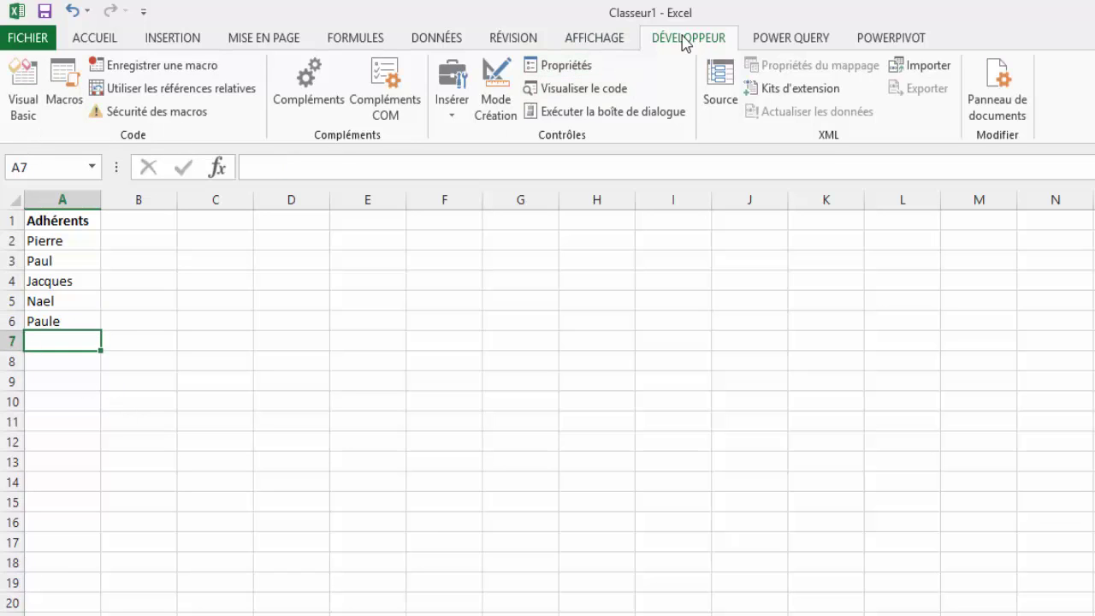
Run the Adhérents form again from the VBA editor and select Nael in its combo box.
left_click(23, 79)
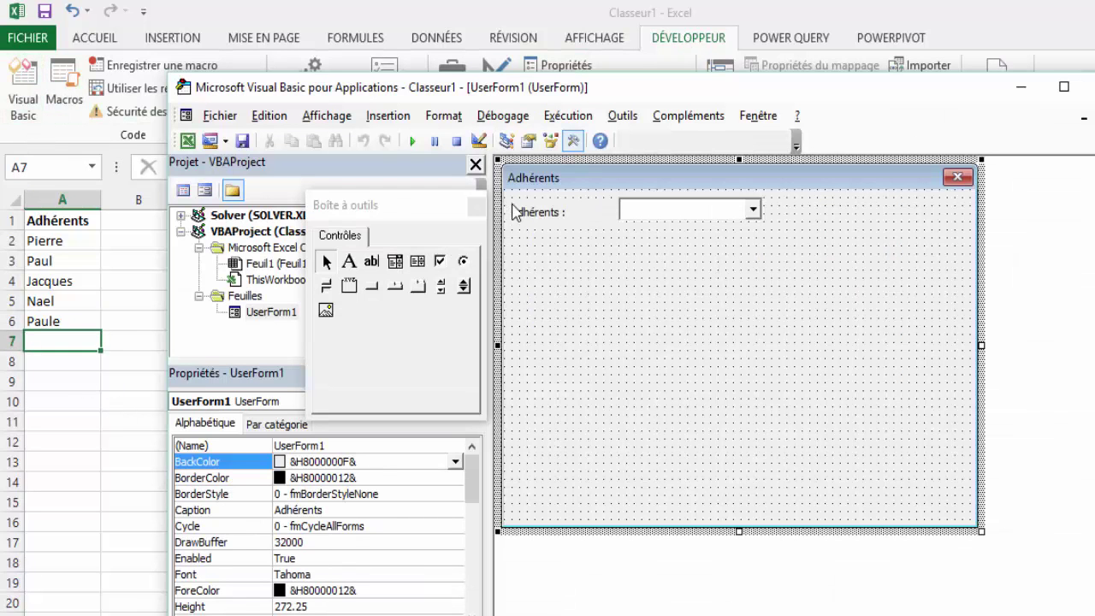
left_click(414, 143)
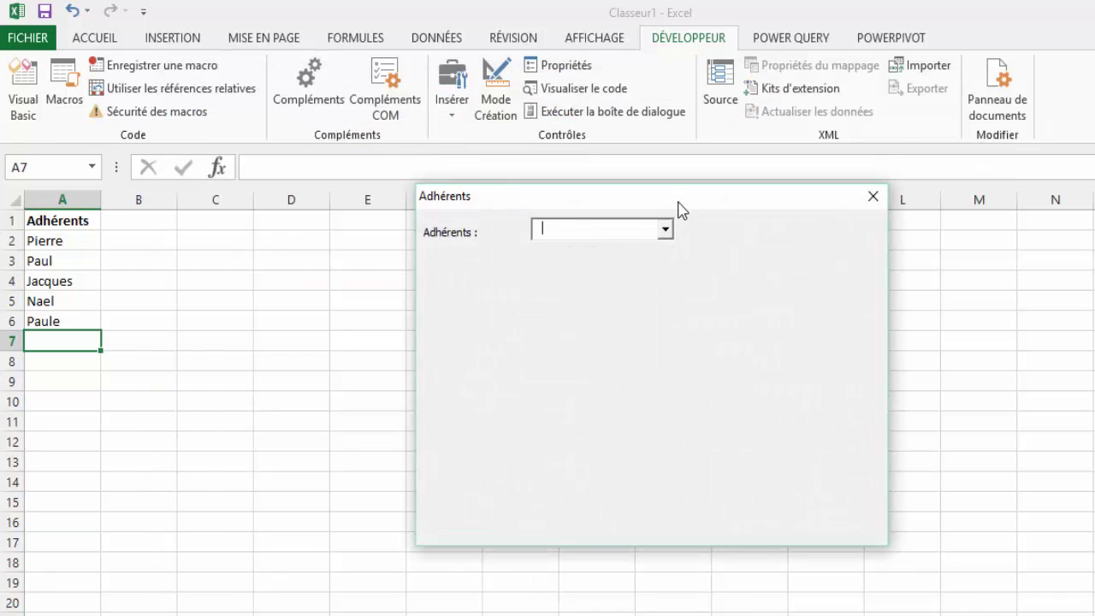
left_click(693, 268)
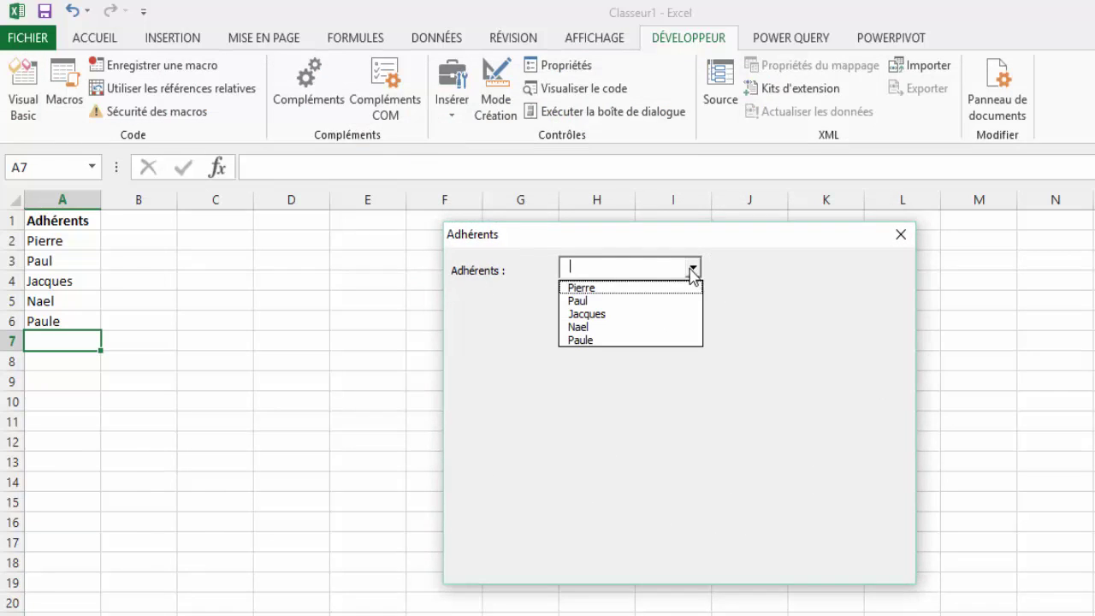
left_click(585, 333)
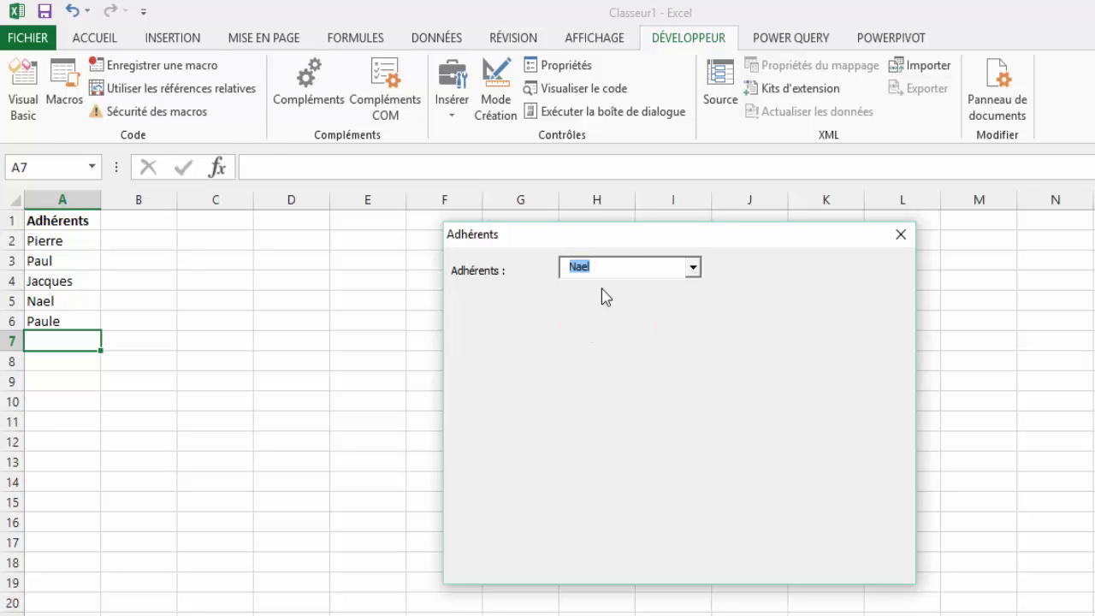
left_click(694, 271)
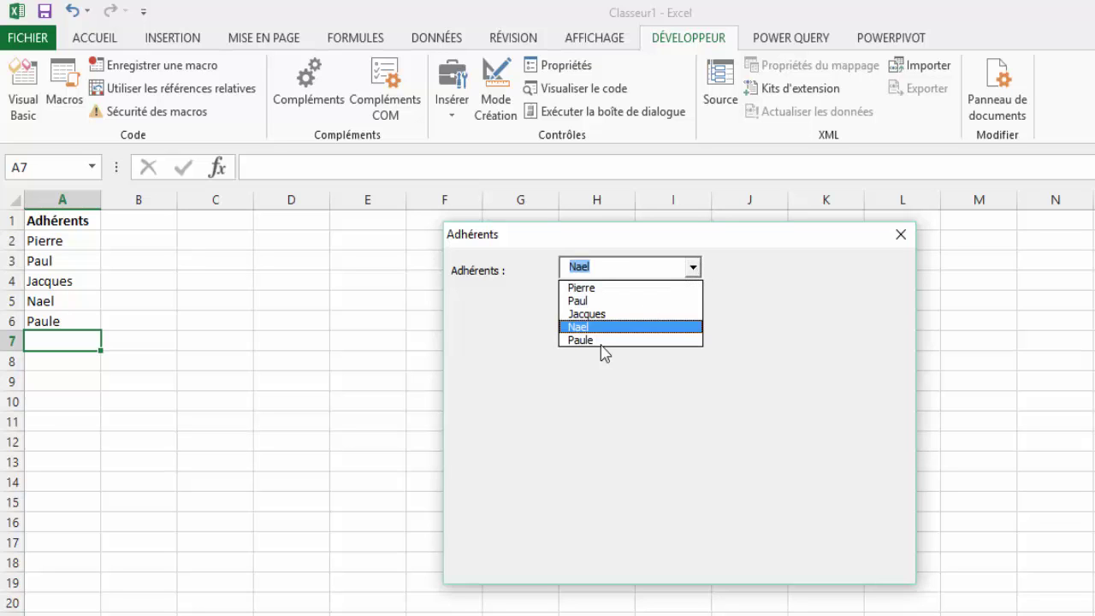
left_click(662, 414)
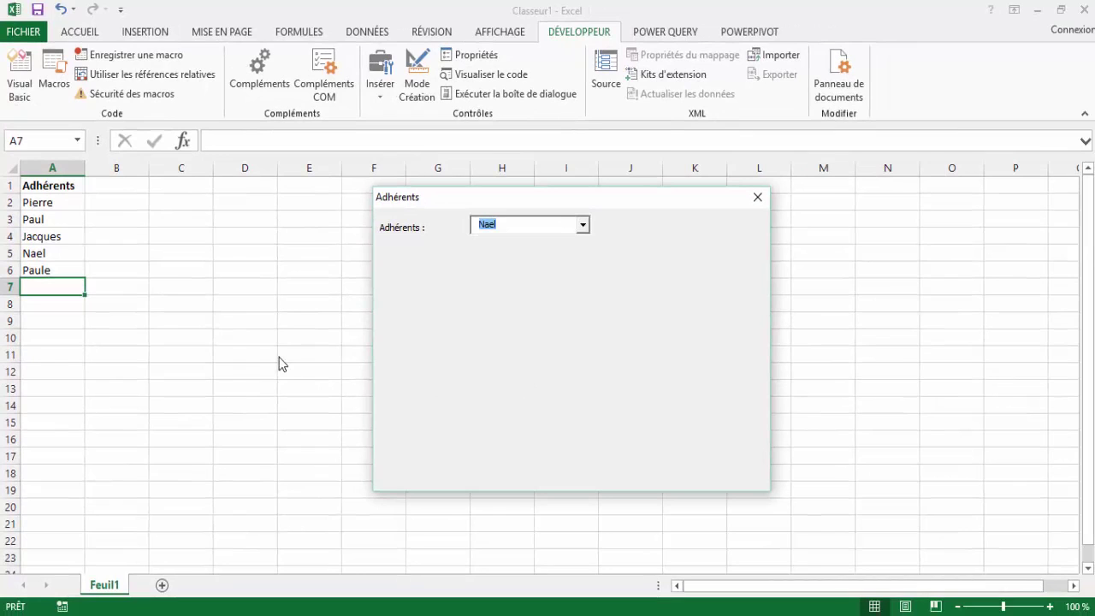